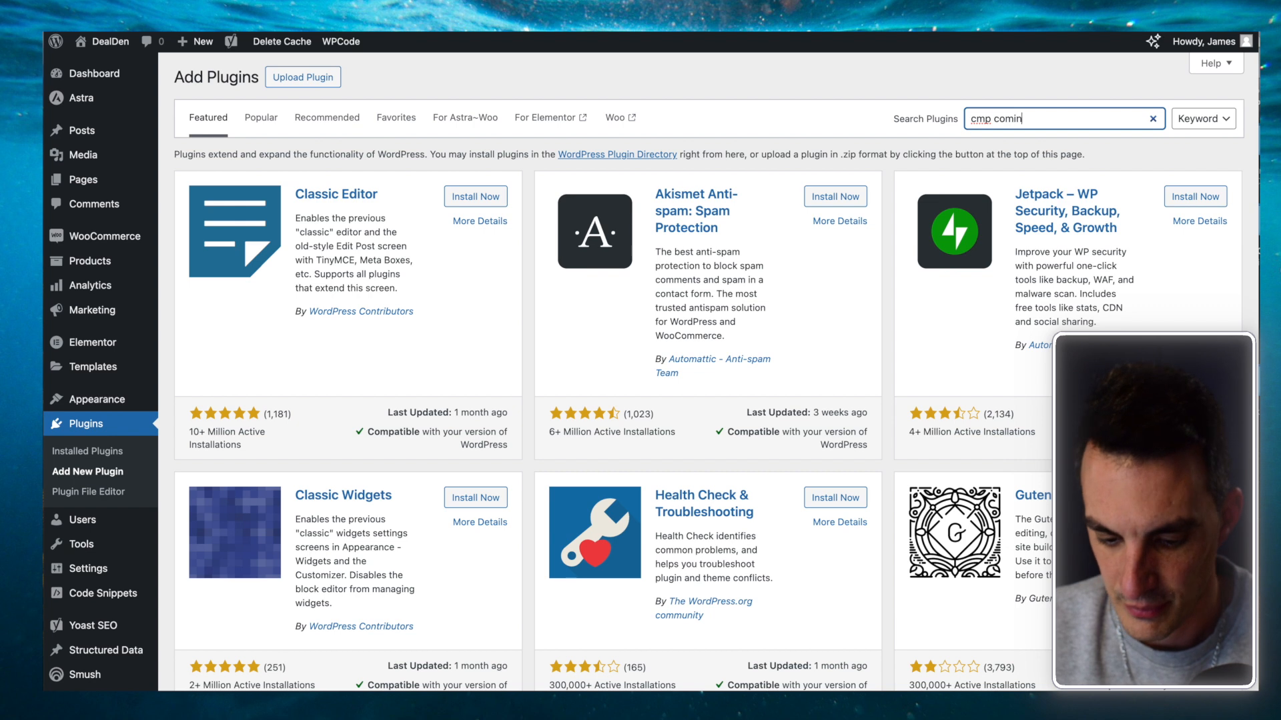
Step: Correct the plugin search, then install and activate CMP – Coming Soon & Maintenance
key(BackSpace)
key(BackSpace)
key(BackSpace)
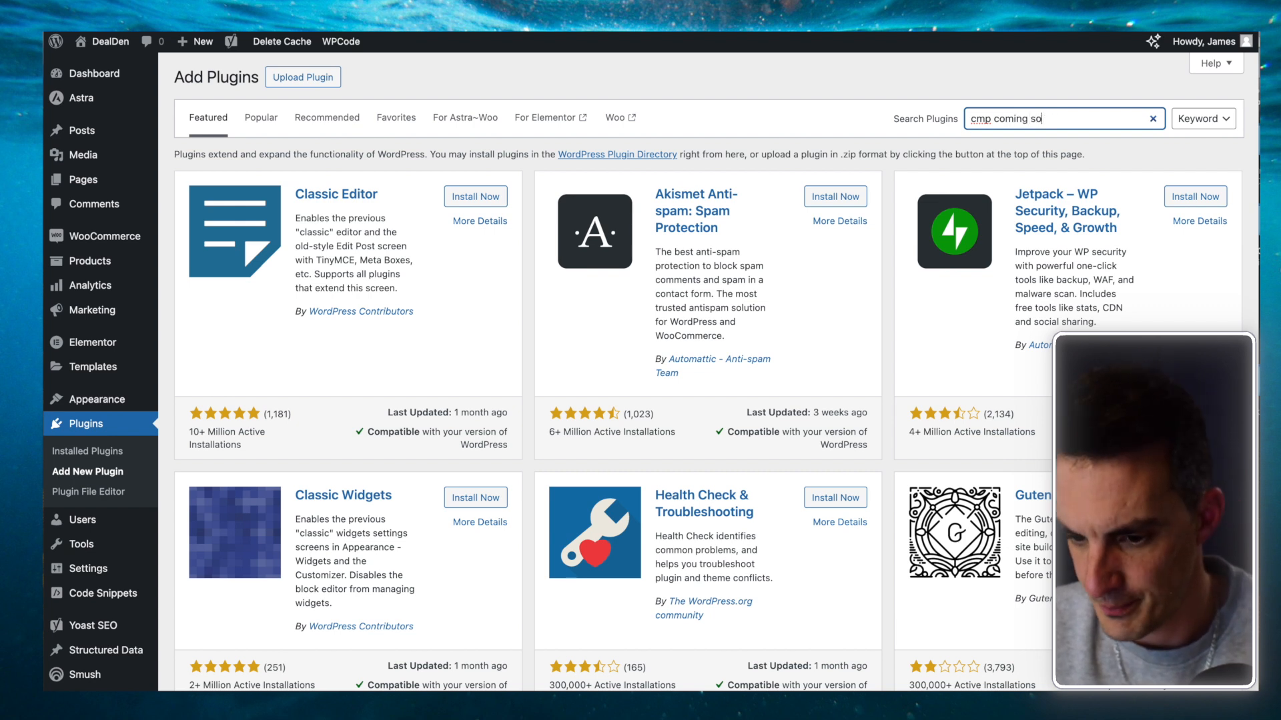
text(on)
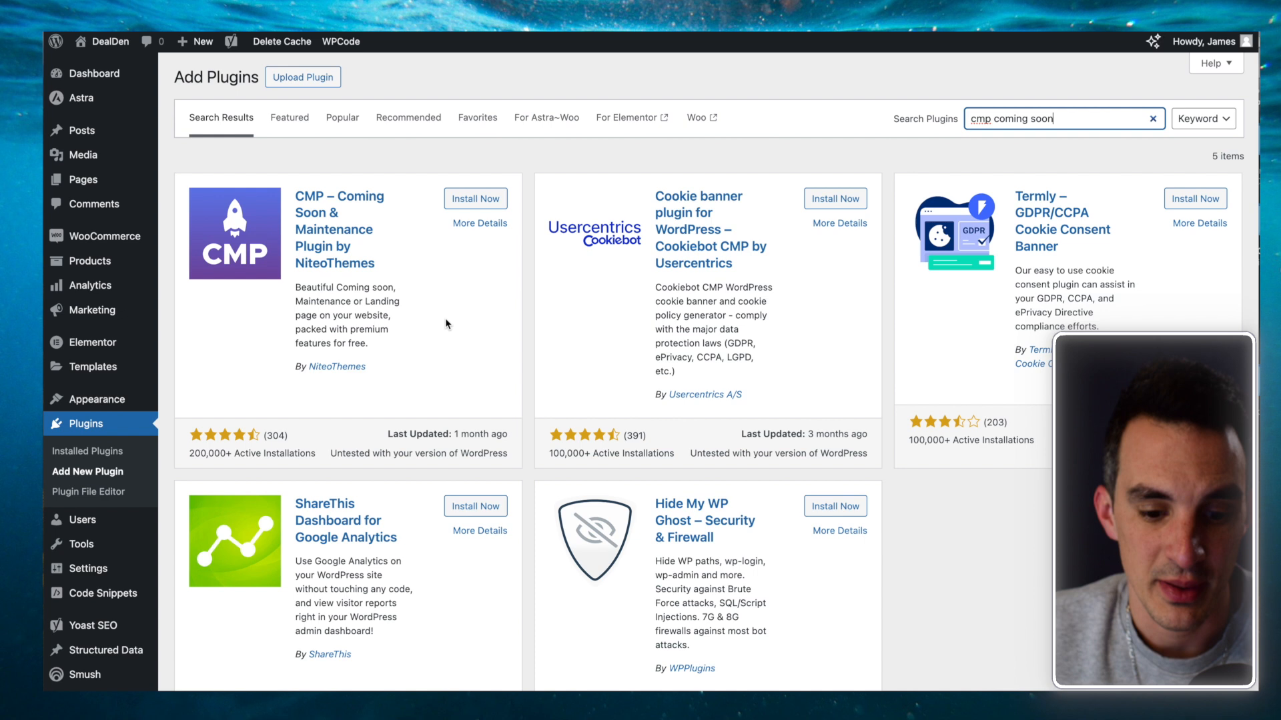
click(490, 204)
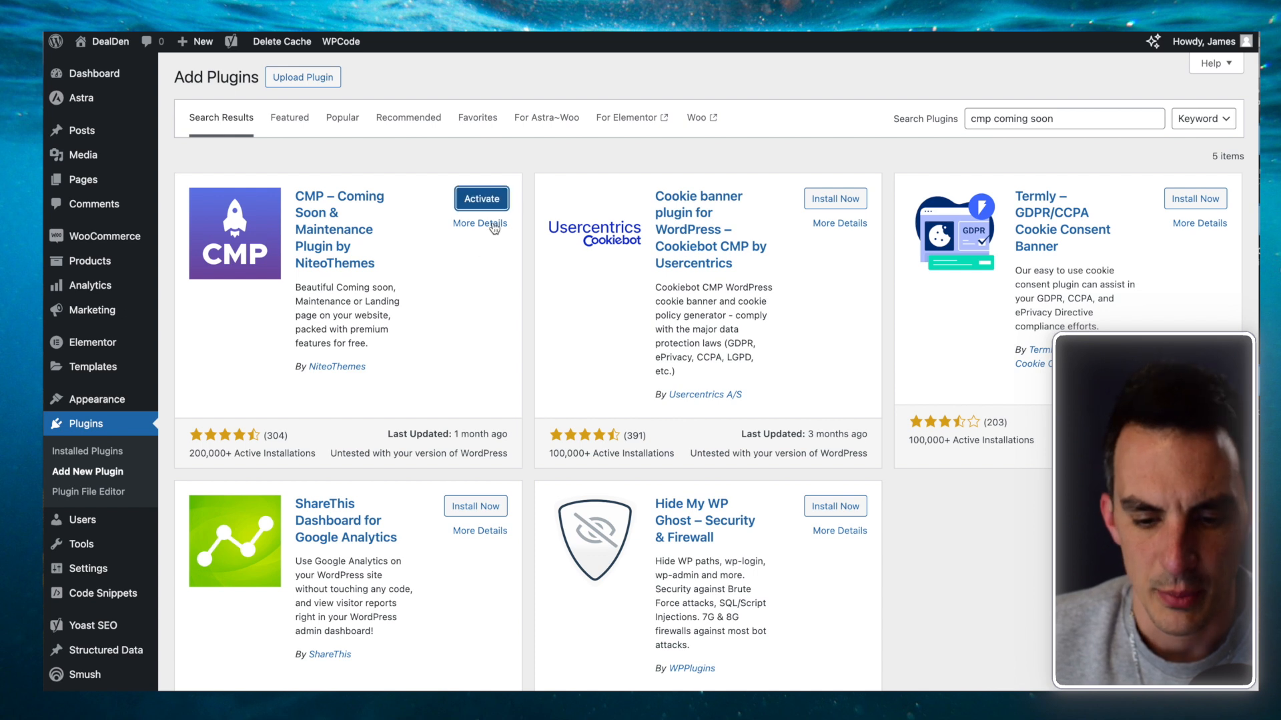
click(486, 205)
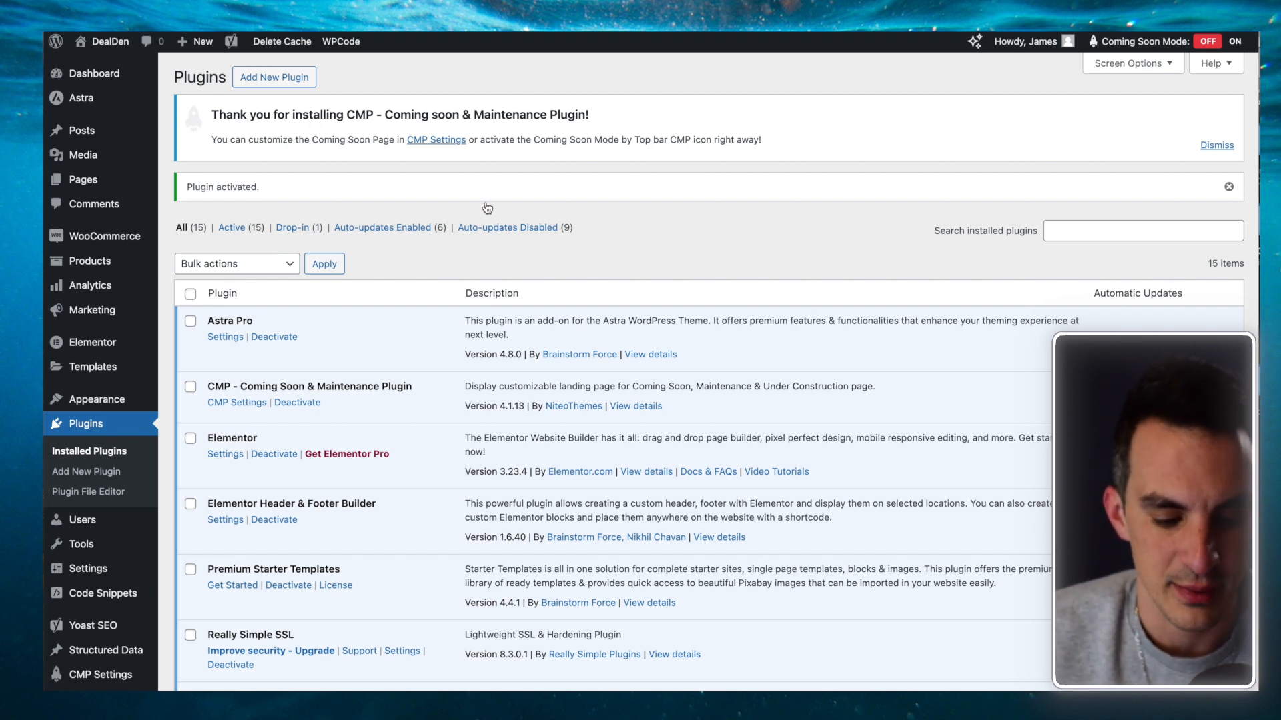
Step: Go to CMP Settings › CMP Basic Setup from the admin sidebar
mouse_move(100, 674)
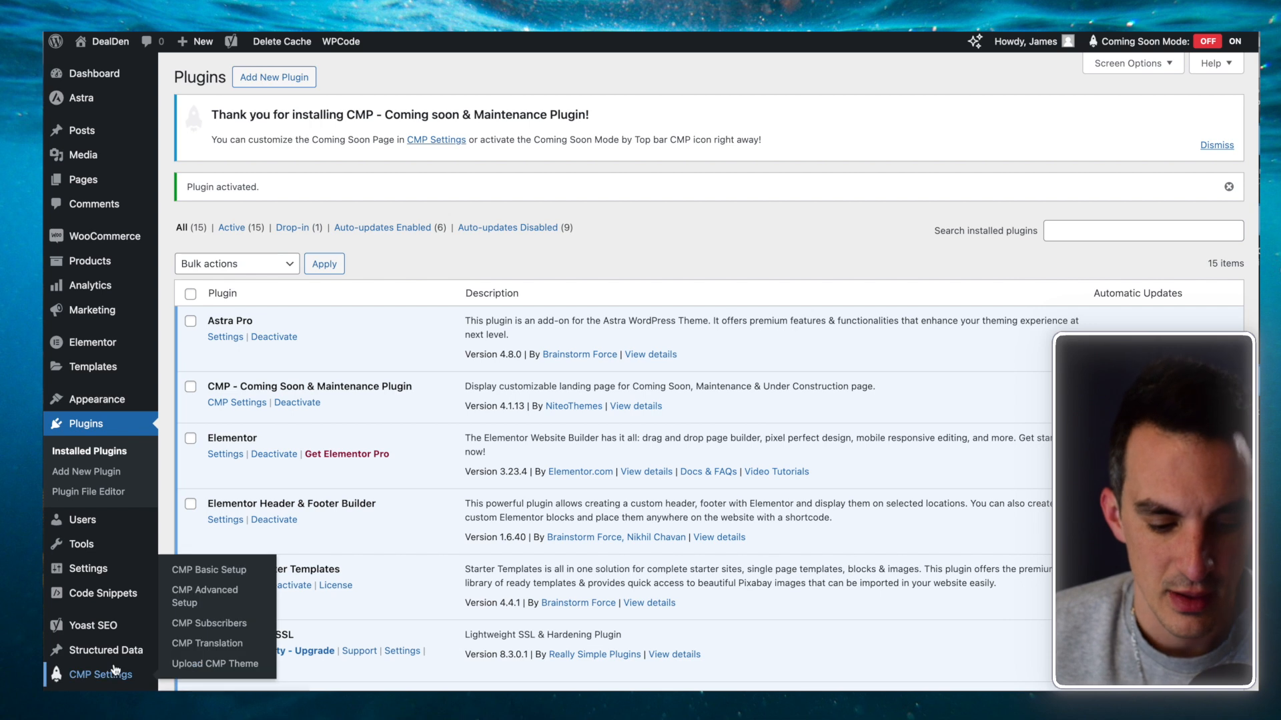
click(216, 570)
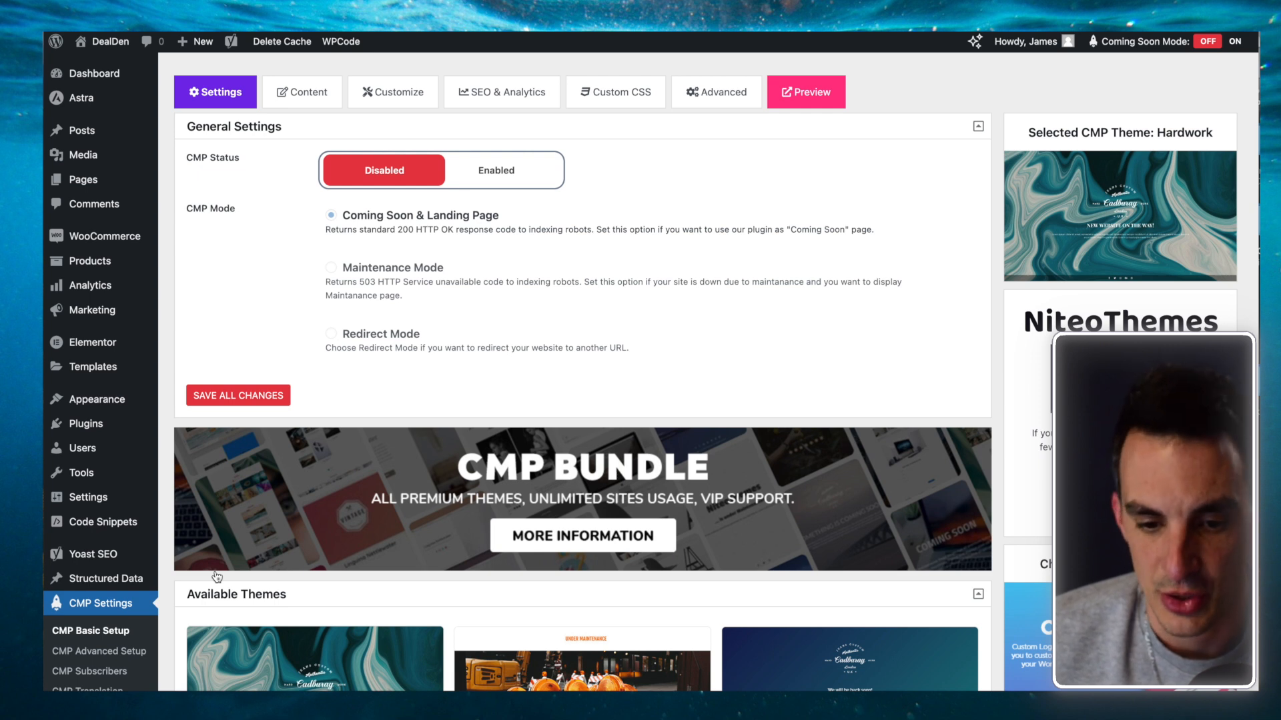
Step: Show the Content settings, preview the DealDen coming-soon page, then close the preview
click(310, 99)
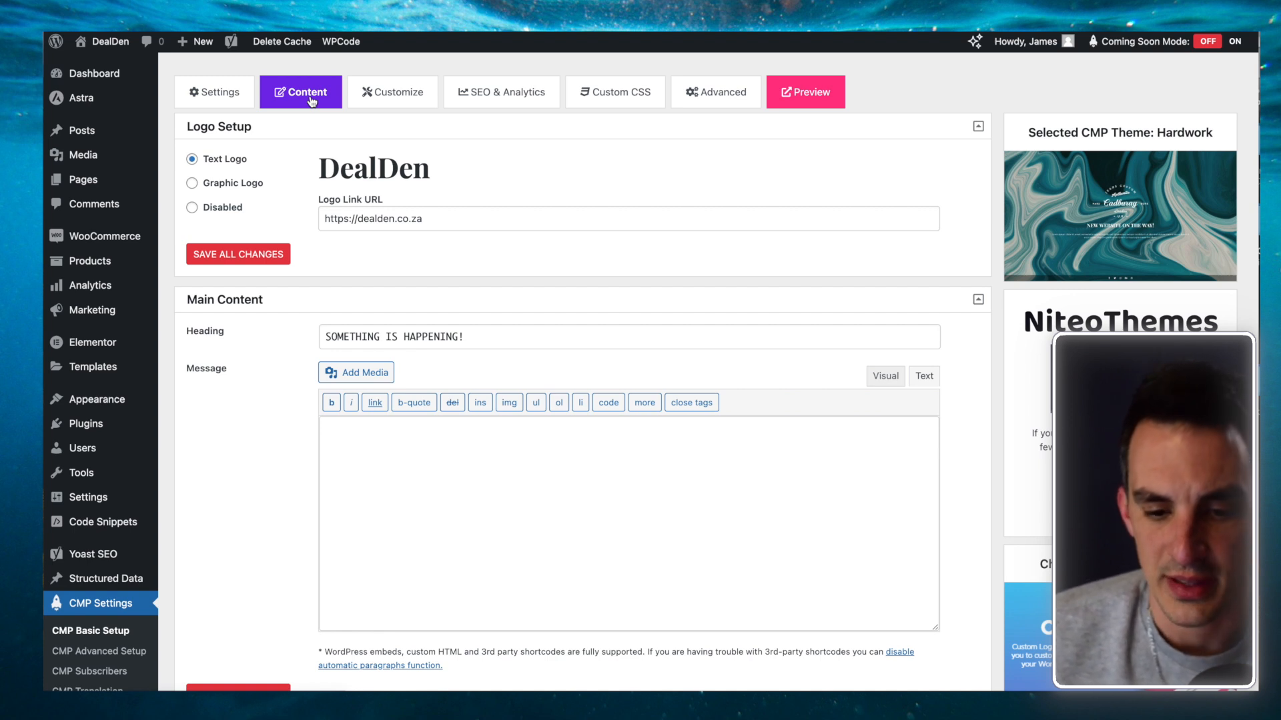
click(805, 104)
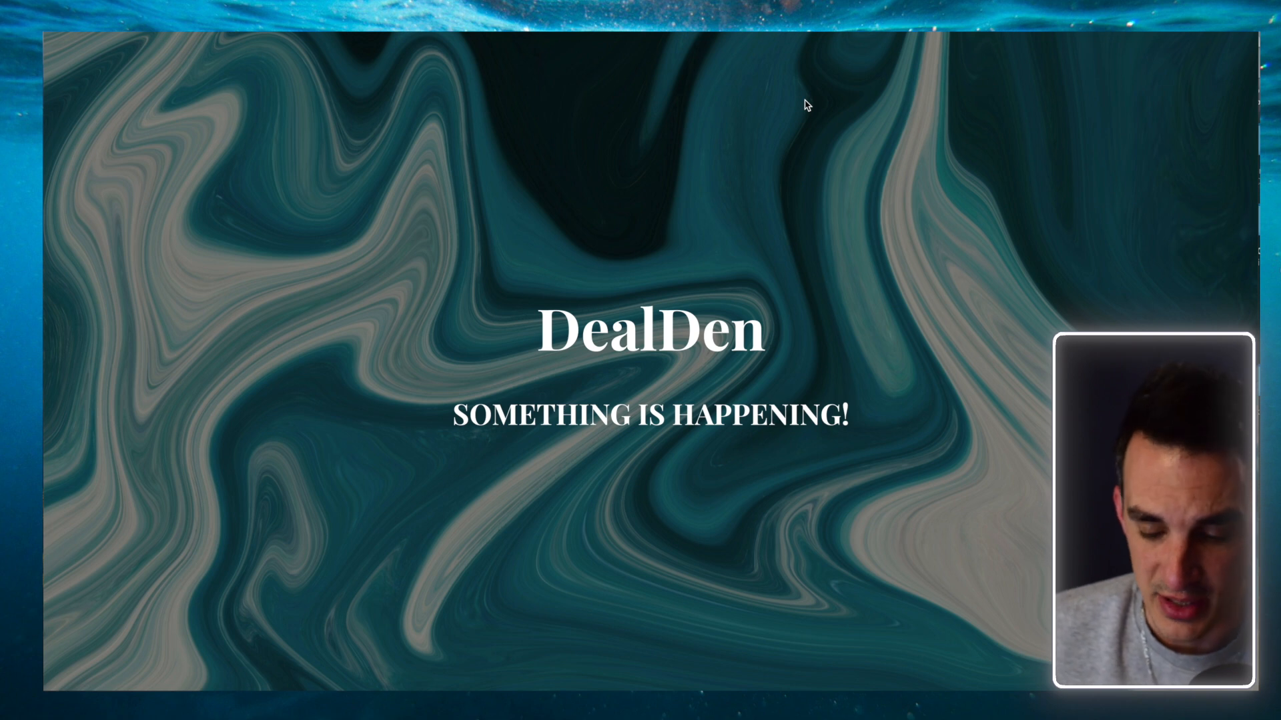
key(super+w)
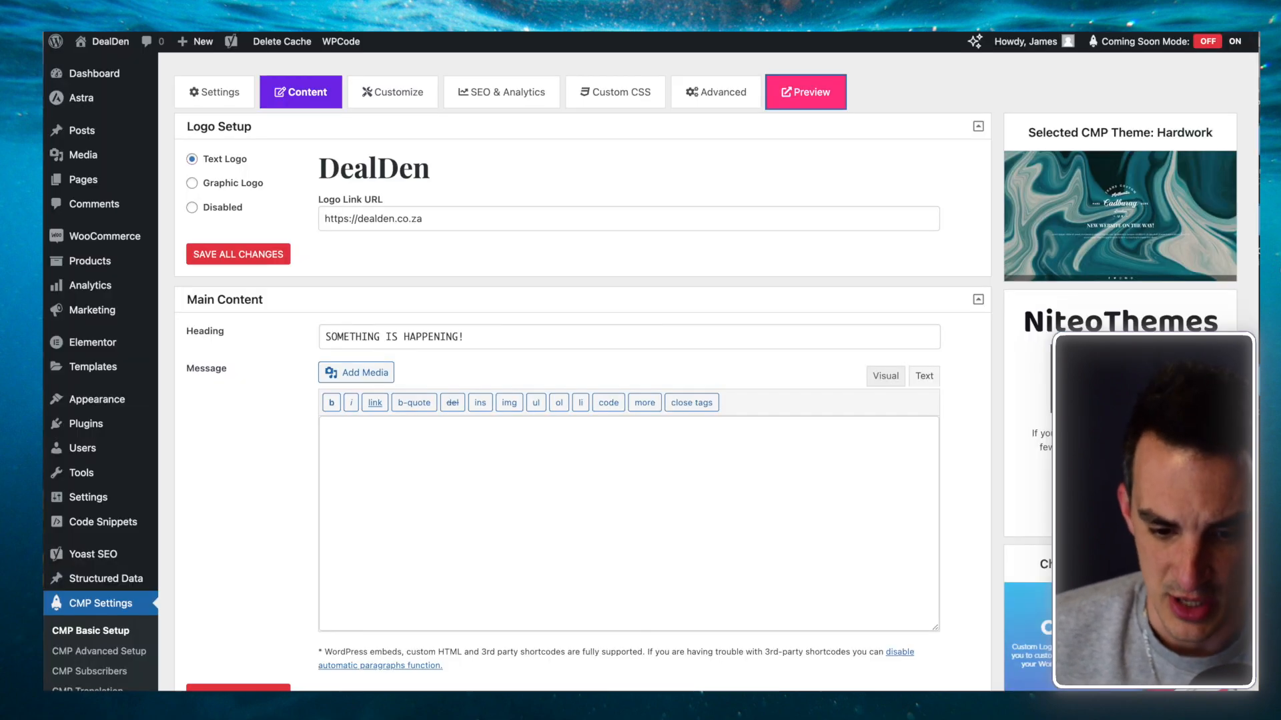
Step: Make the colour-bar Media Library image the Graphic Logo and save
click(193, 184)
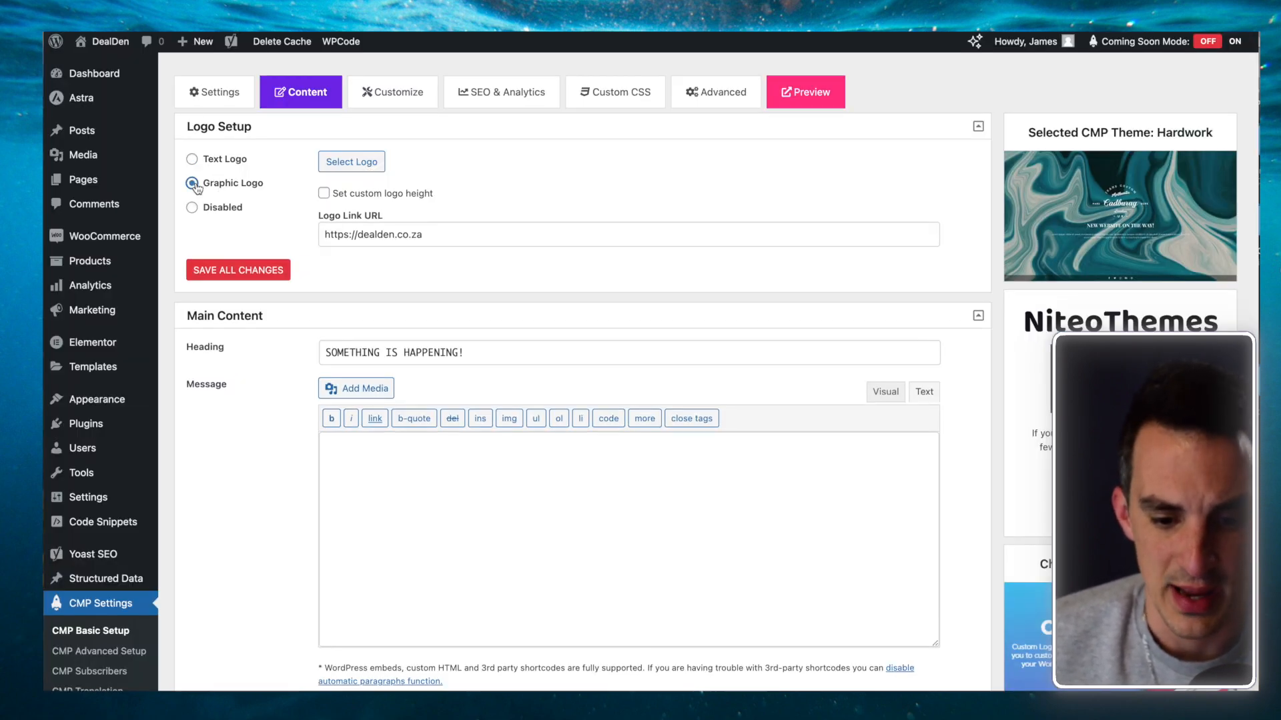
click(346, 164)
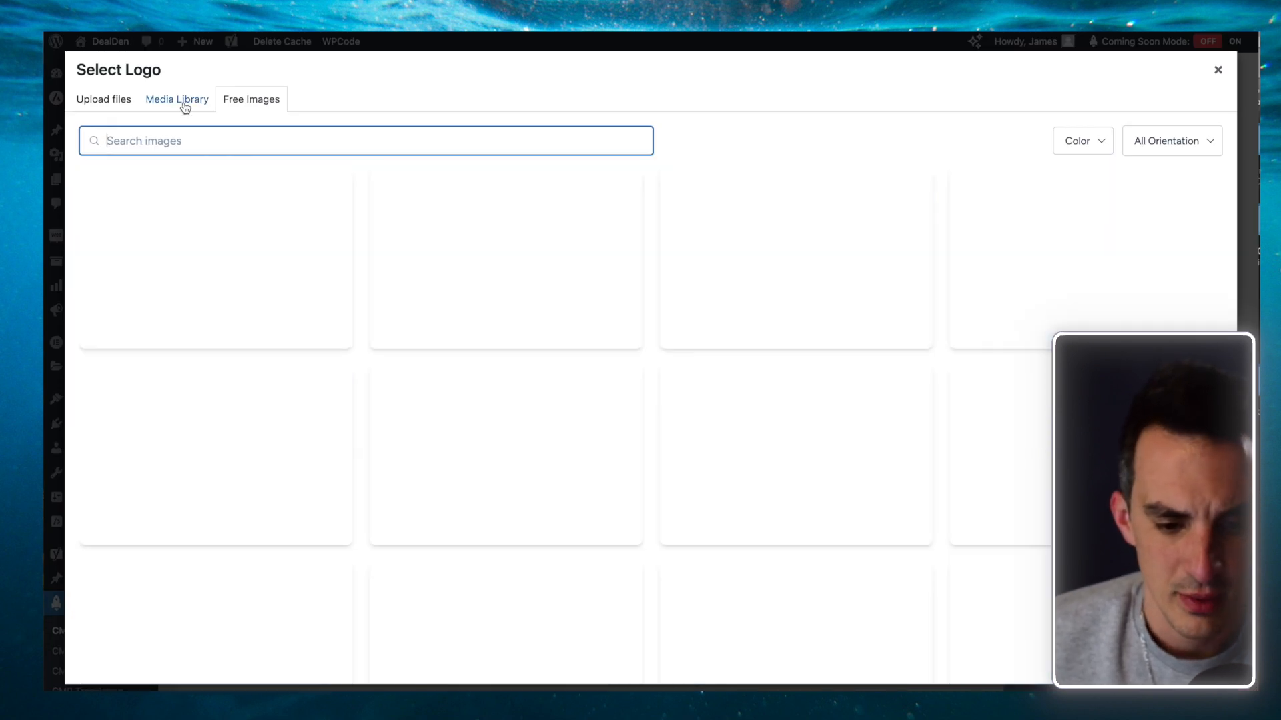
click(185, 104)
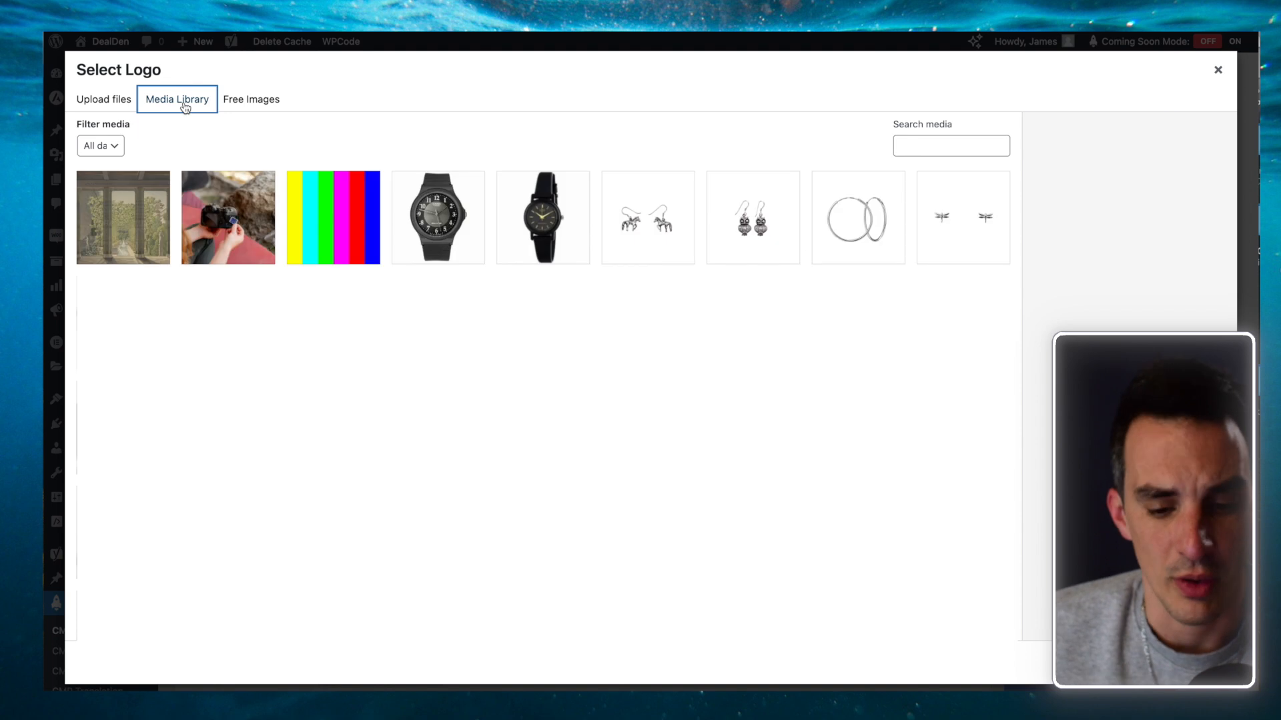
click(302, 212)
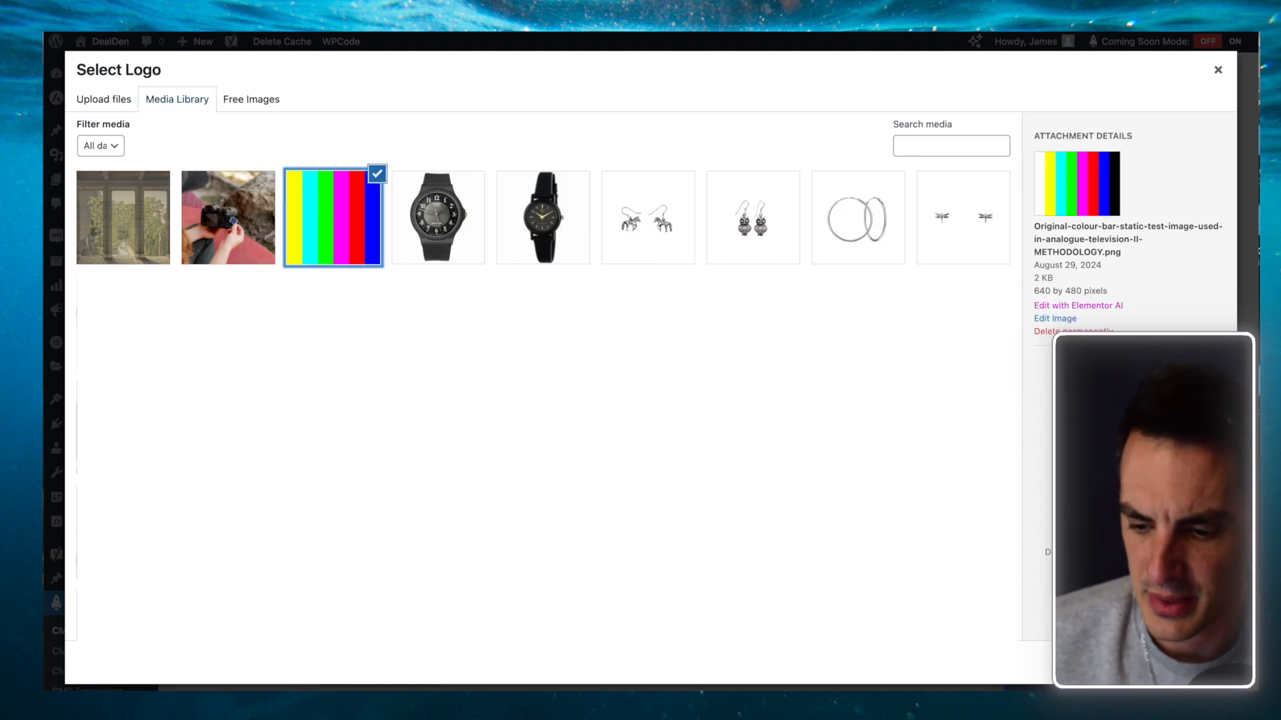
click(1194, 662)
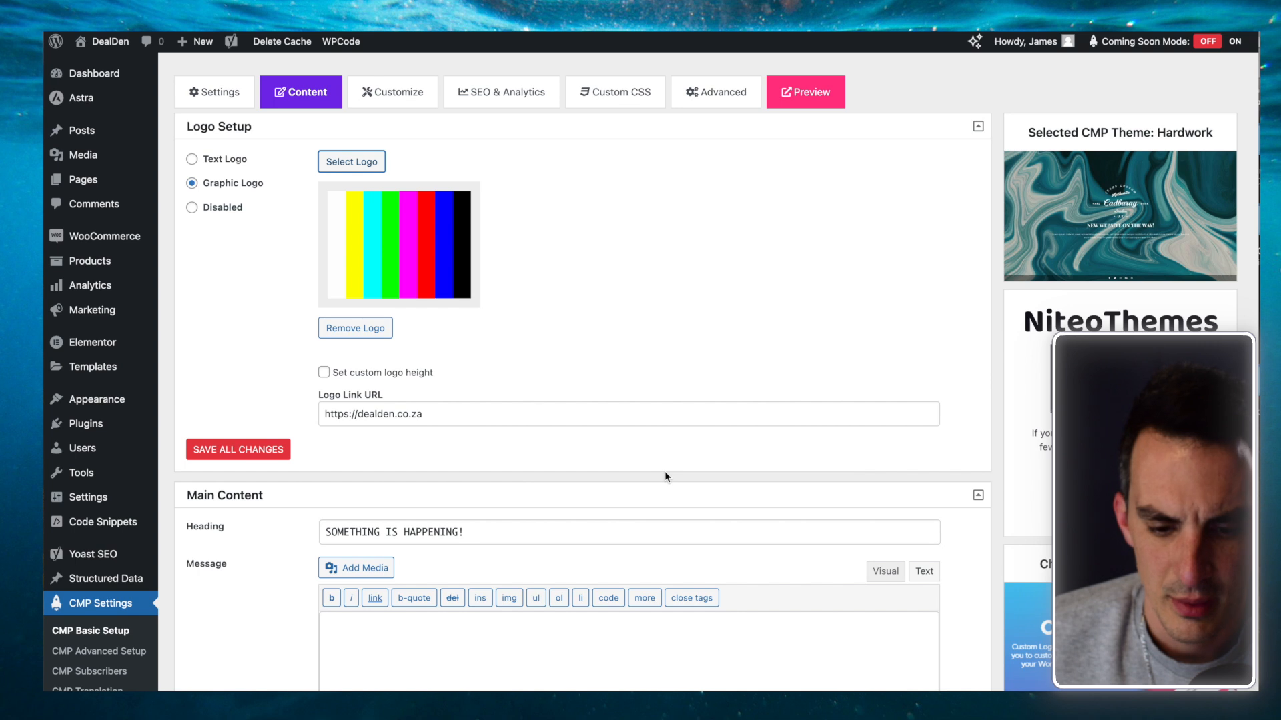
click(235, 449)
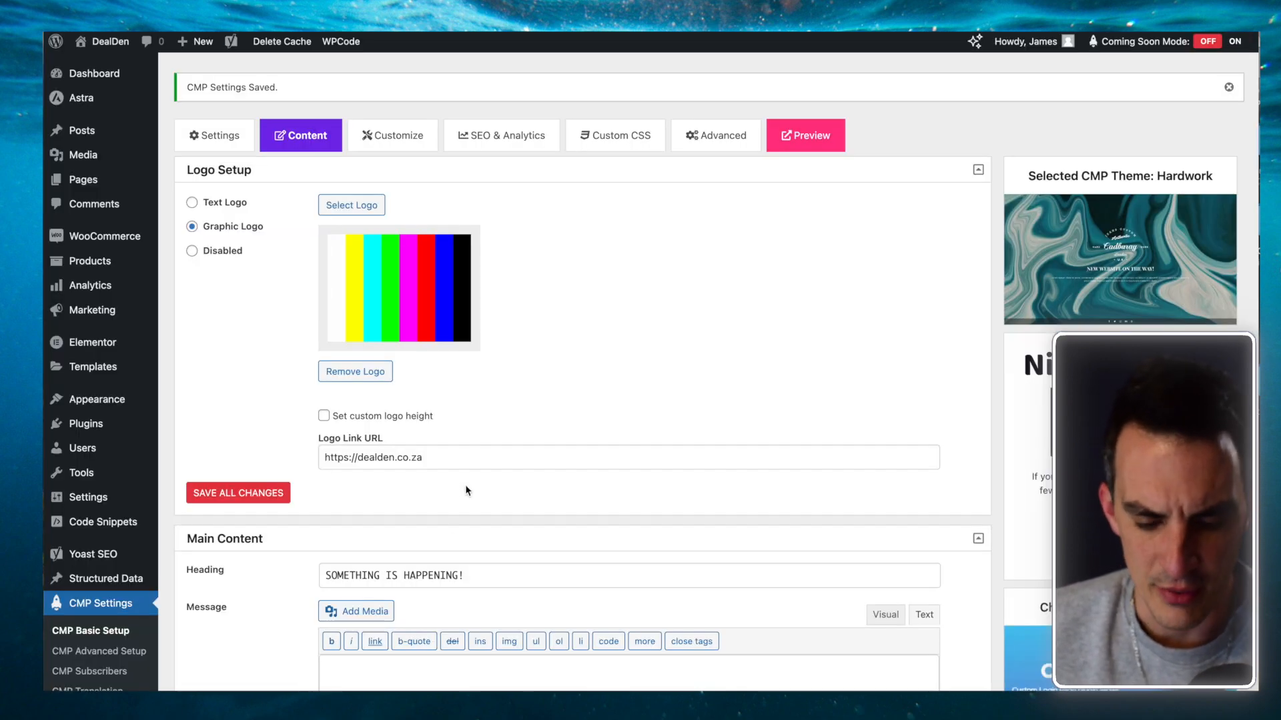
Step: Set the background to Unsplash photos with keyword 'digital marketing', save, and reselect Text Logo
scroll(466, 485, down, 4)
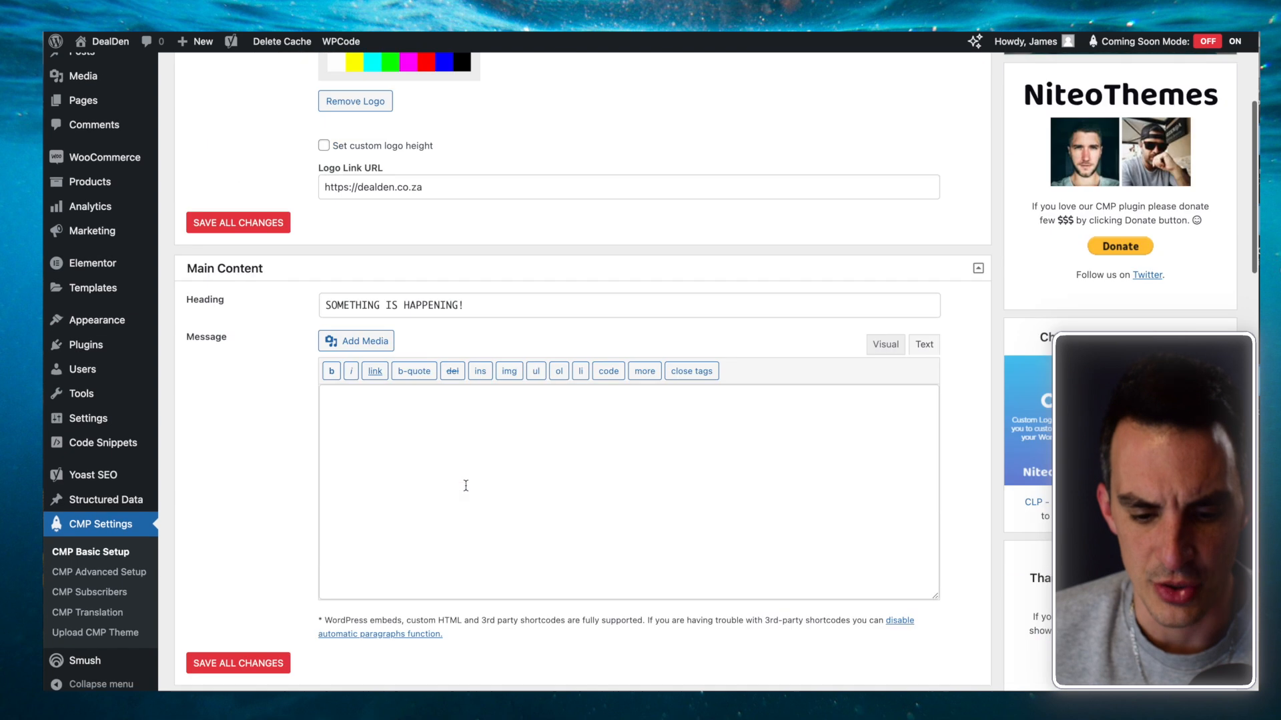
scroll(495, 453, down, 5)
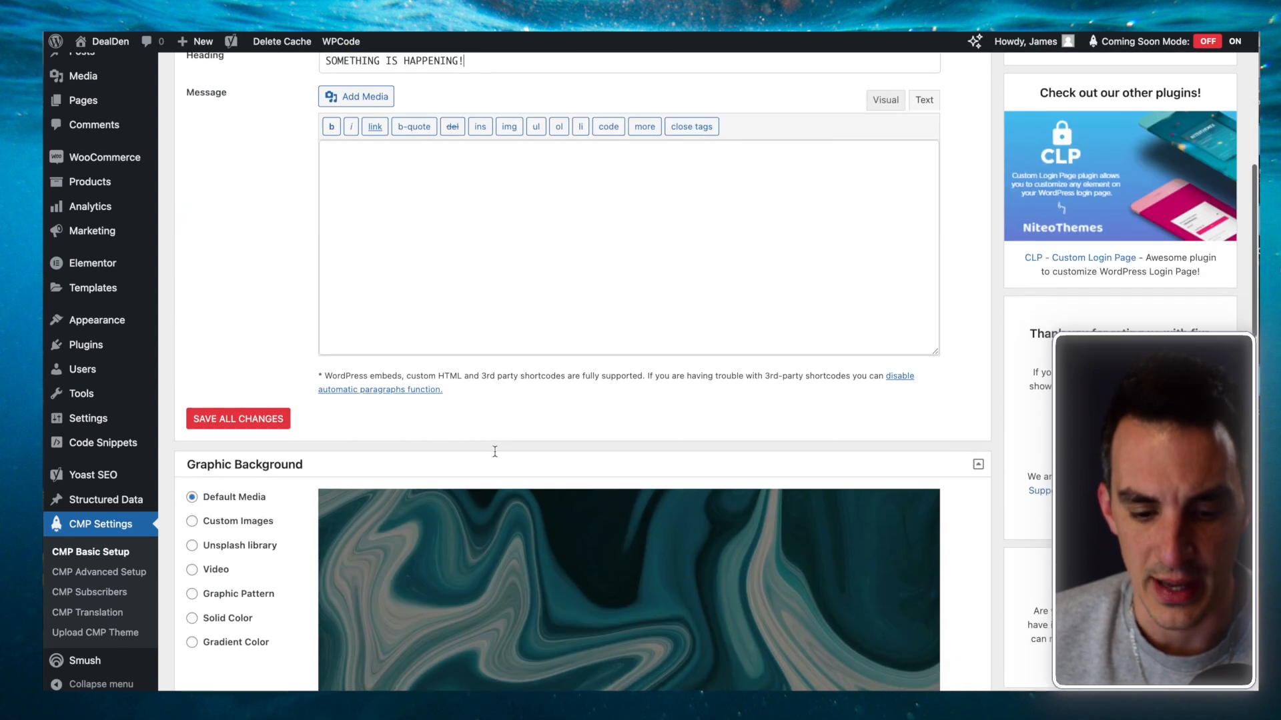
scroll(495, 457, down, 2)
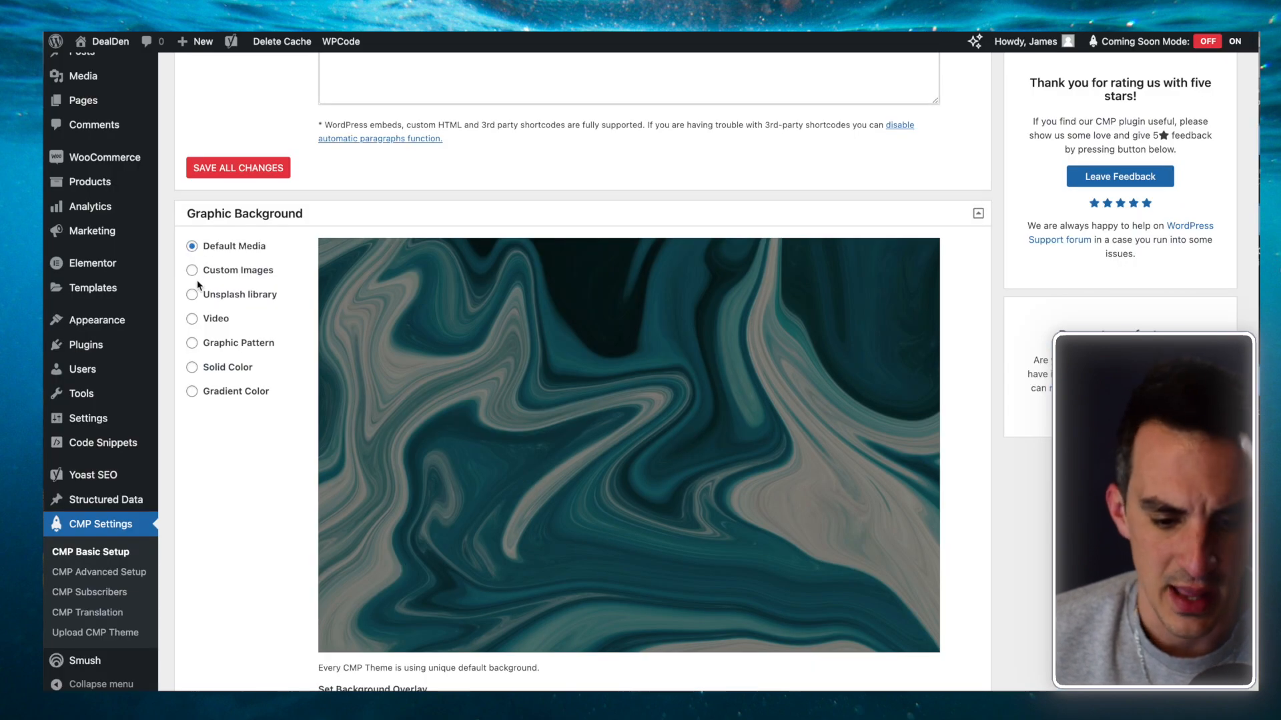
click(192, 271)
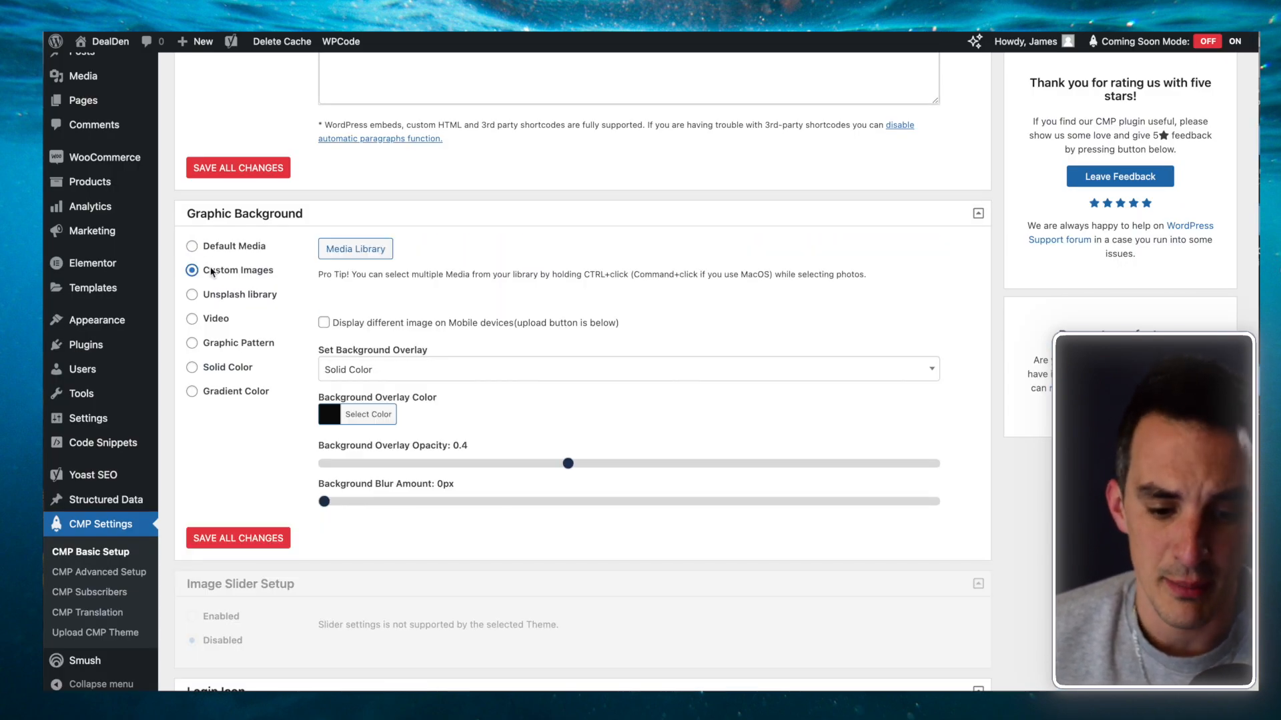
click(192, 294)
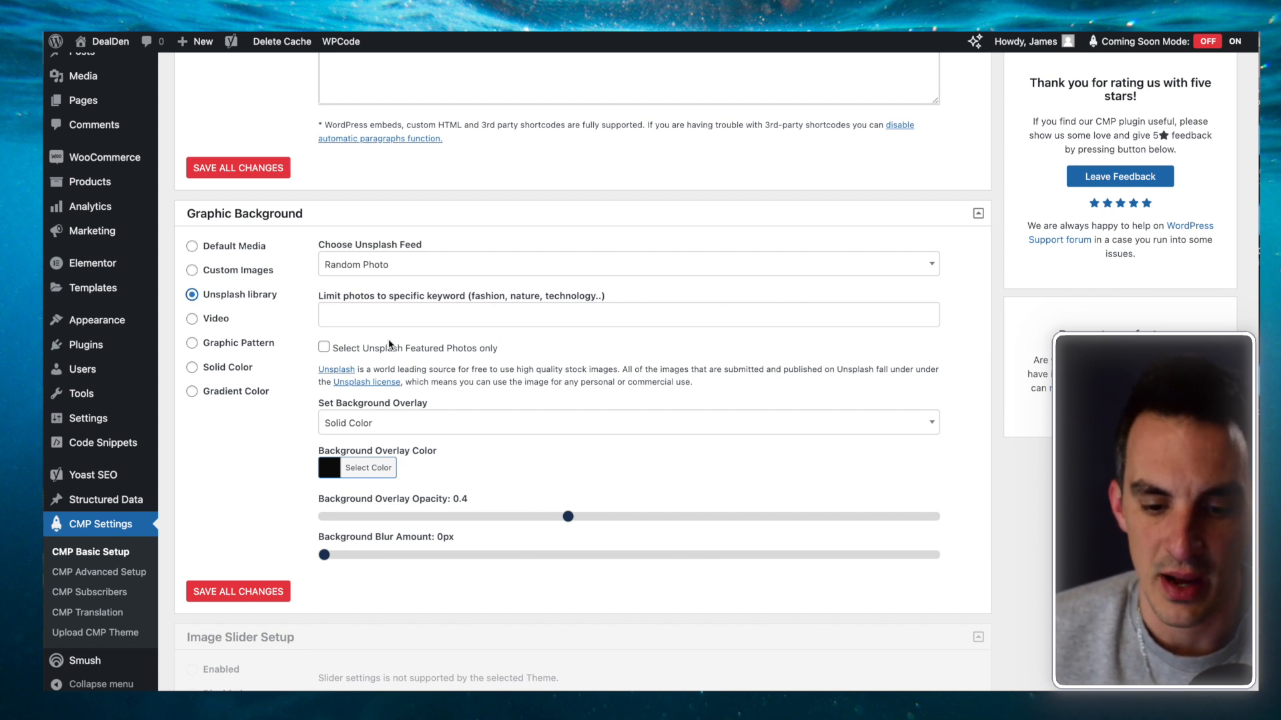
click(423, 315)
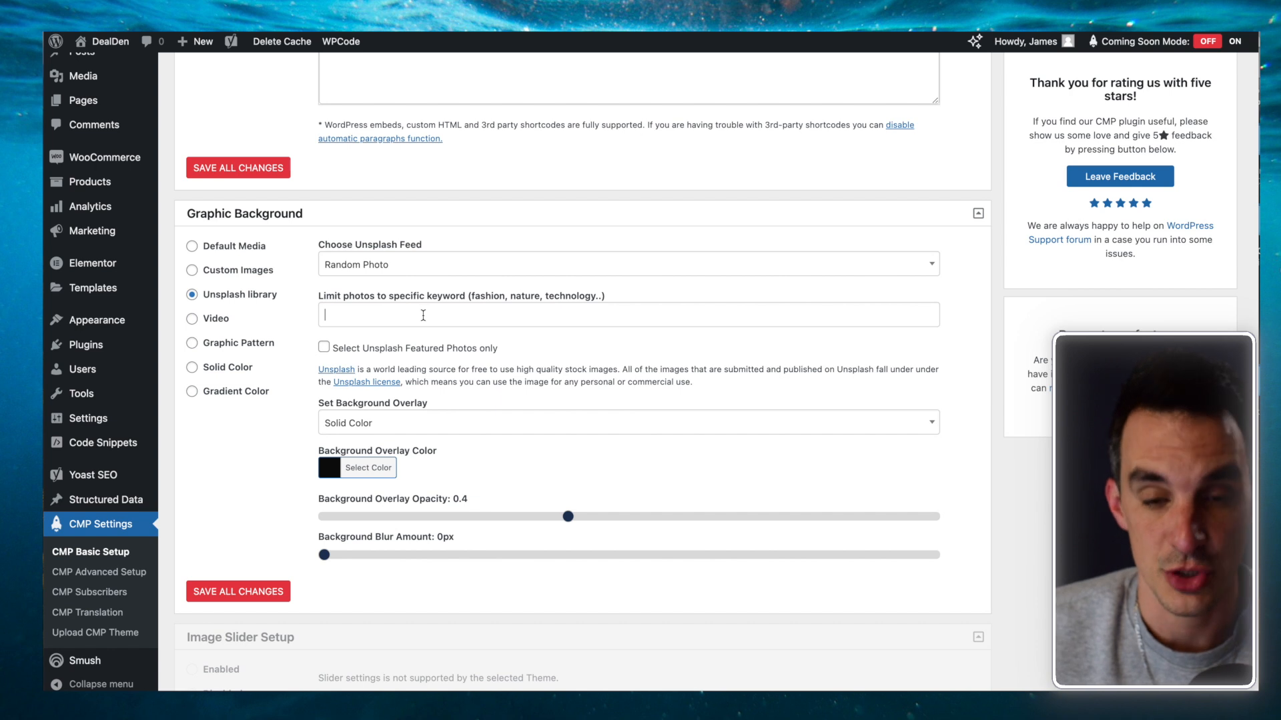
text(digital marketing)
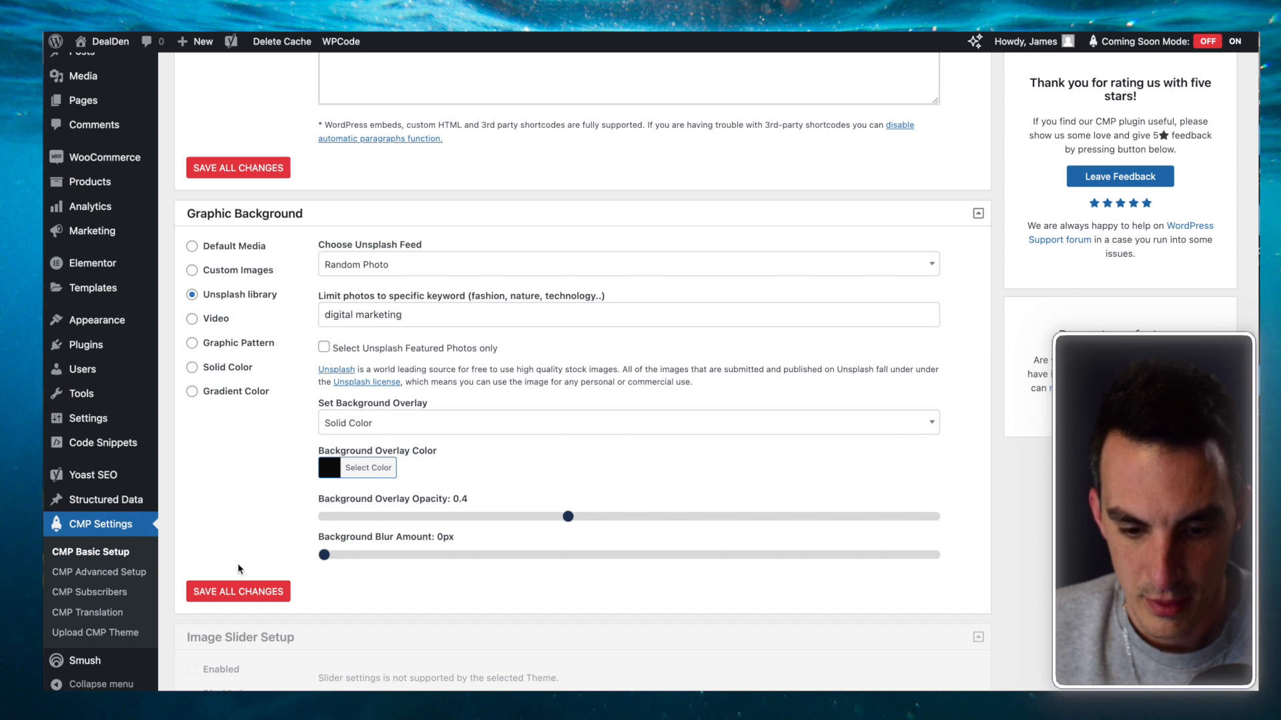
click(242, 597)
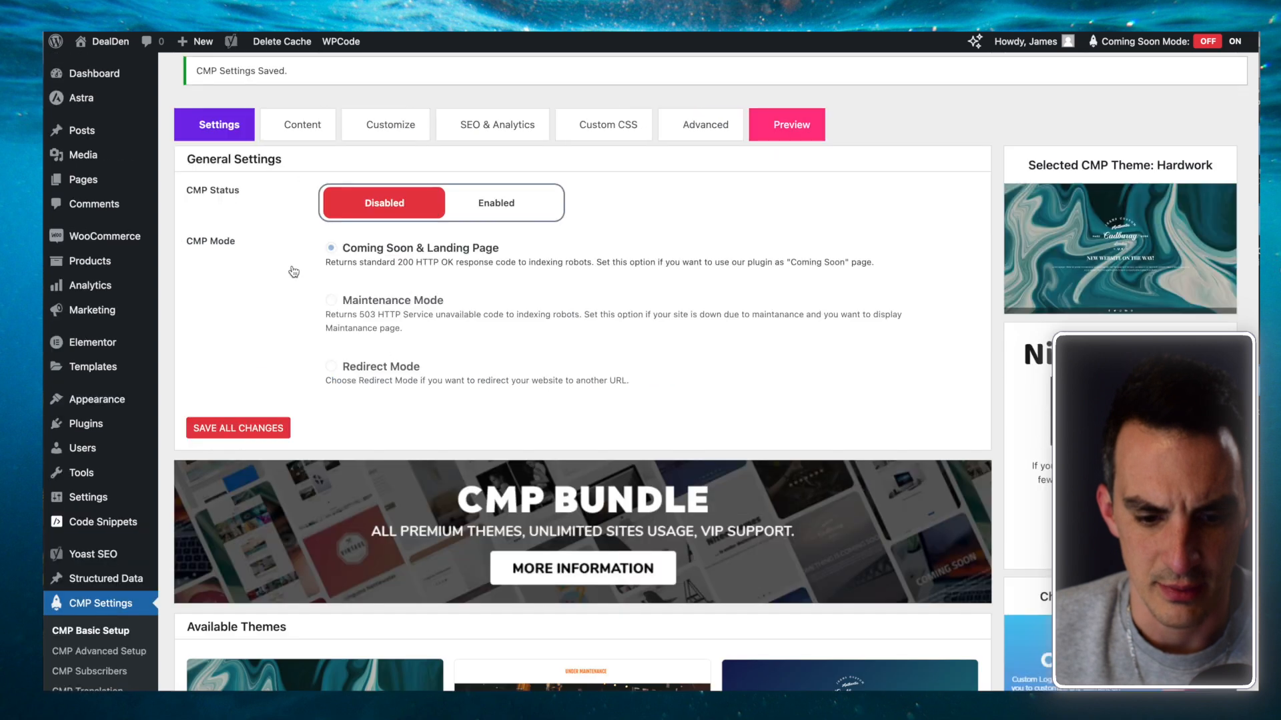
click(192, 203)
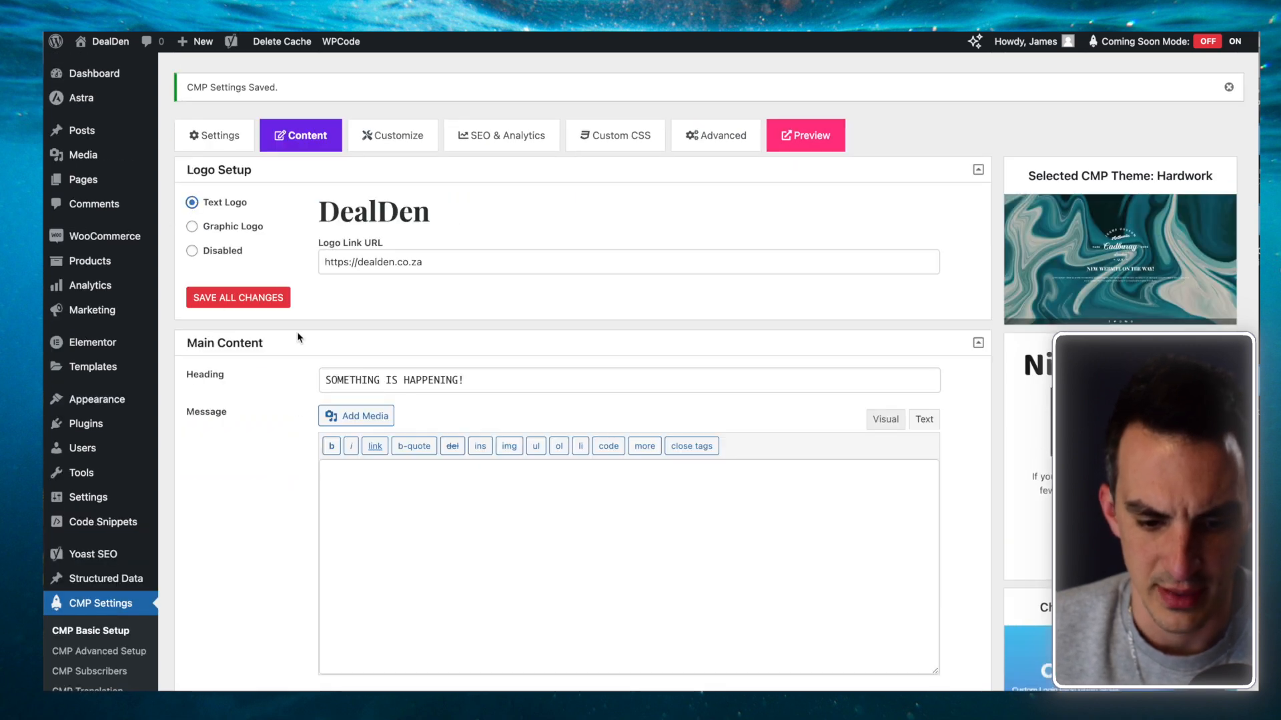
Step: Save the DealDen text logo under Logo Setup
click(270, 297)
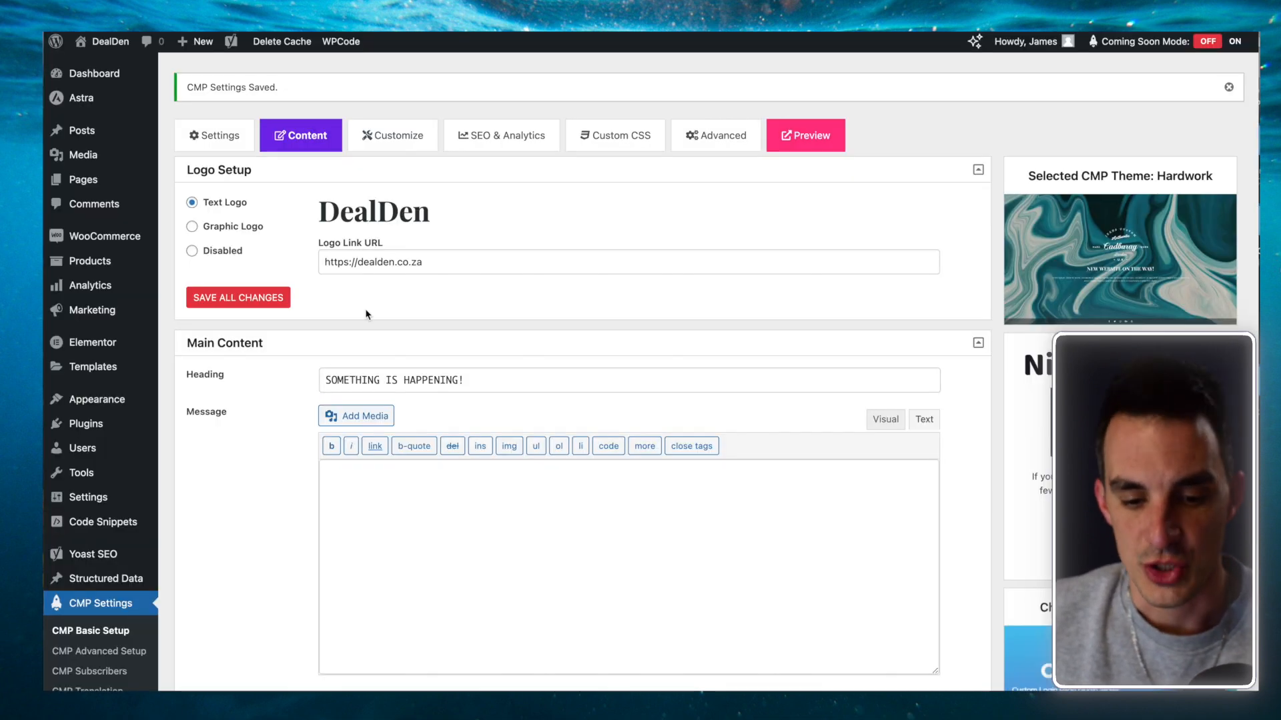
Step: Switch the background to custom images and pick the camera photo from the Media Library
scroll(369, 316, down, 15)
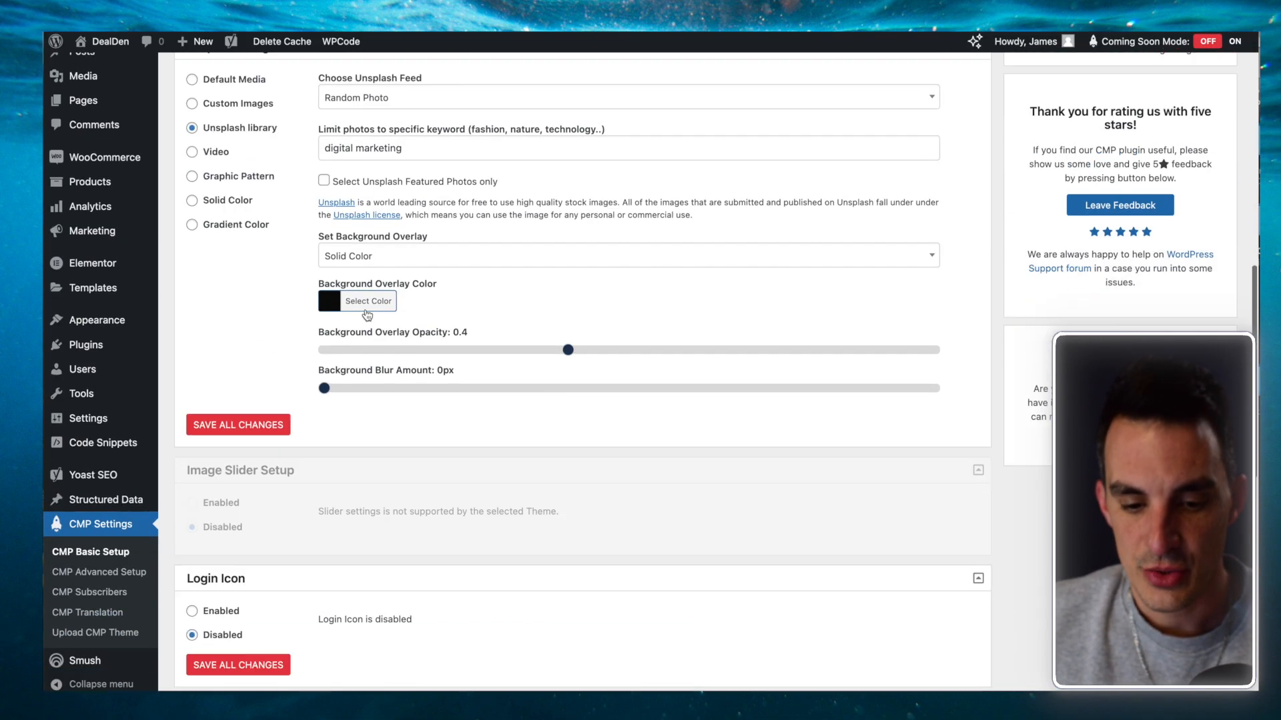
scroll(367, 315, down, 10)
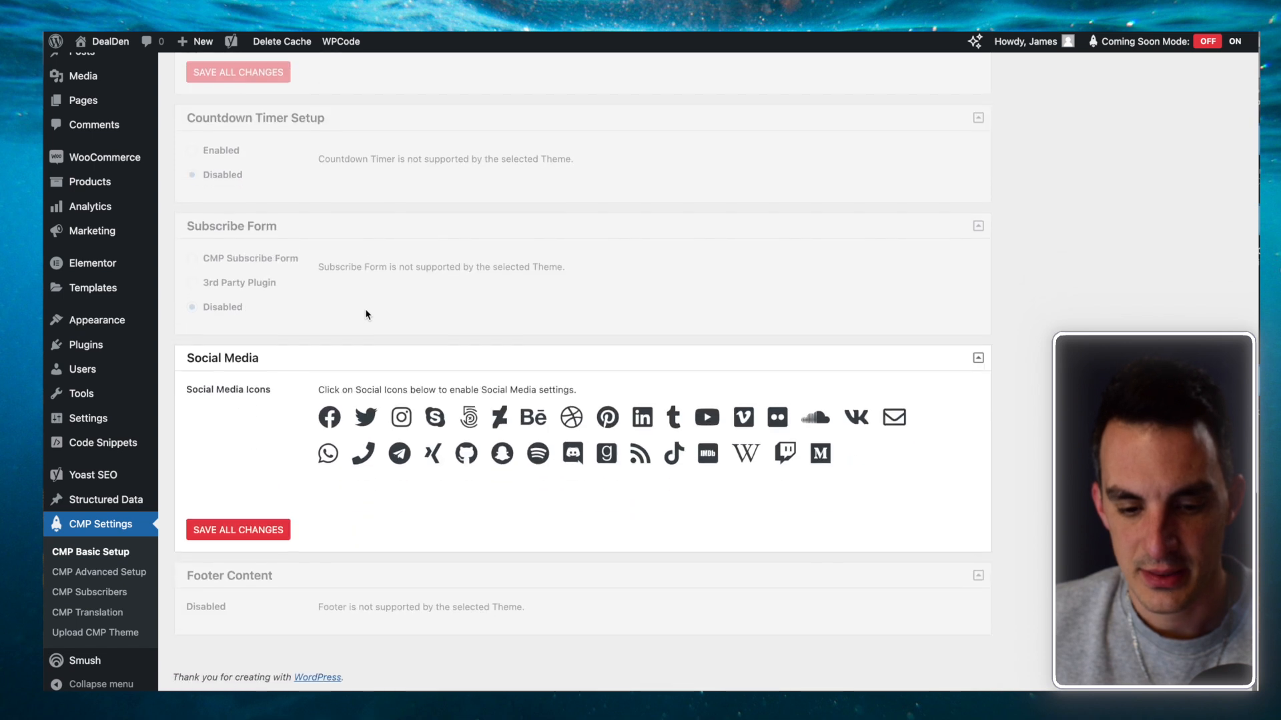
scroll(367, 315, up, 12)
scroll(366, 315, up, 3)
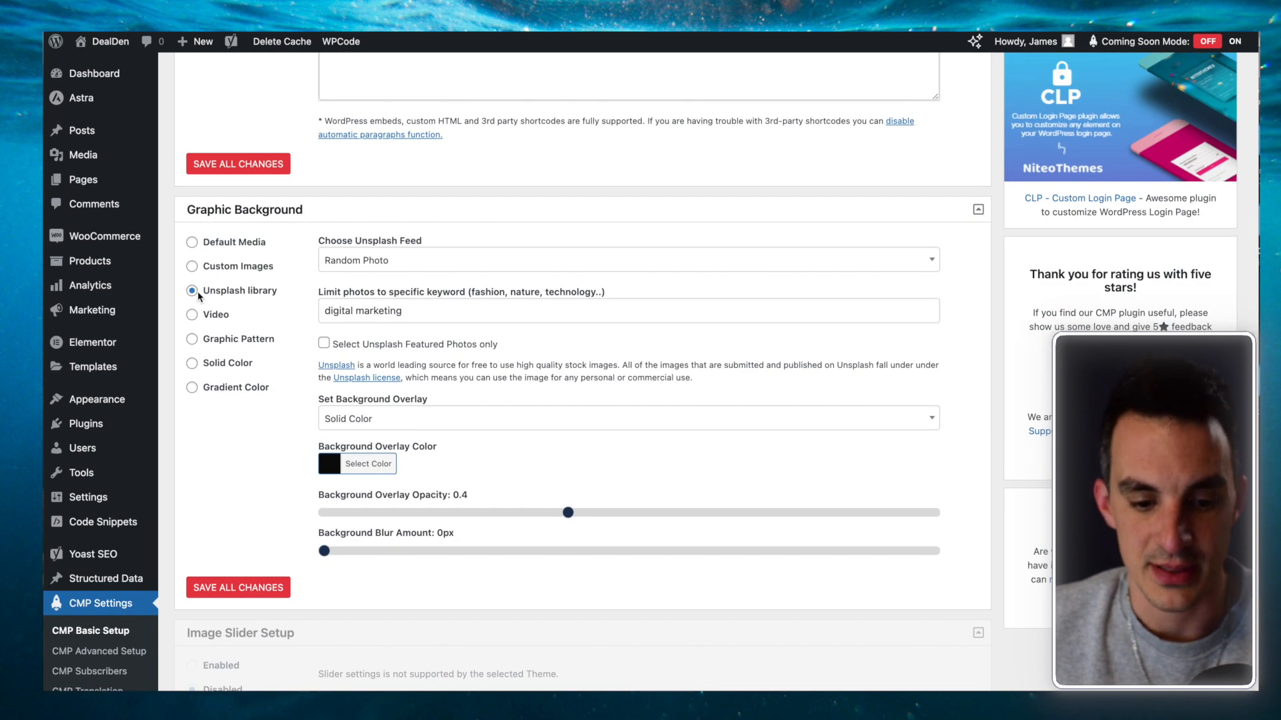
click(195, 267)
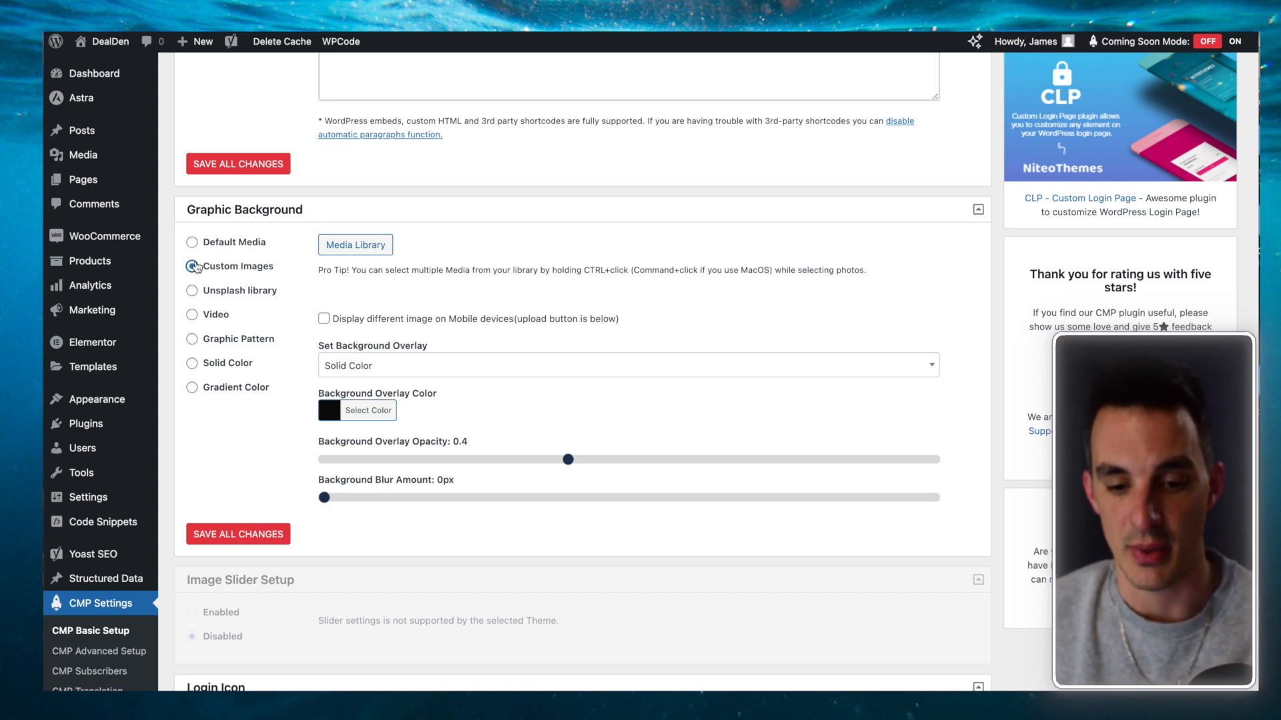
click(344, 245)
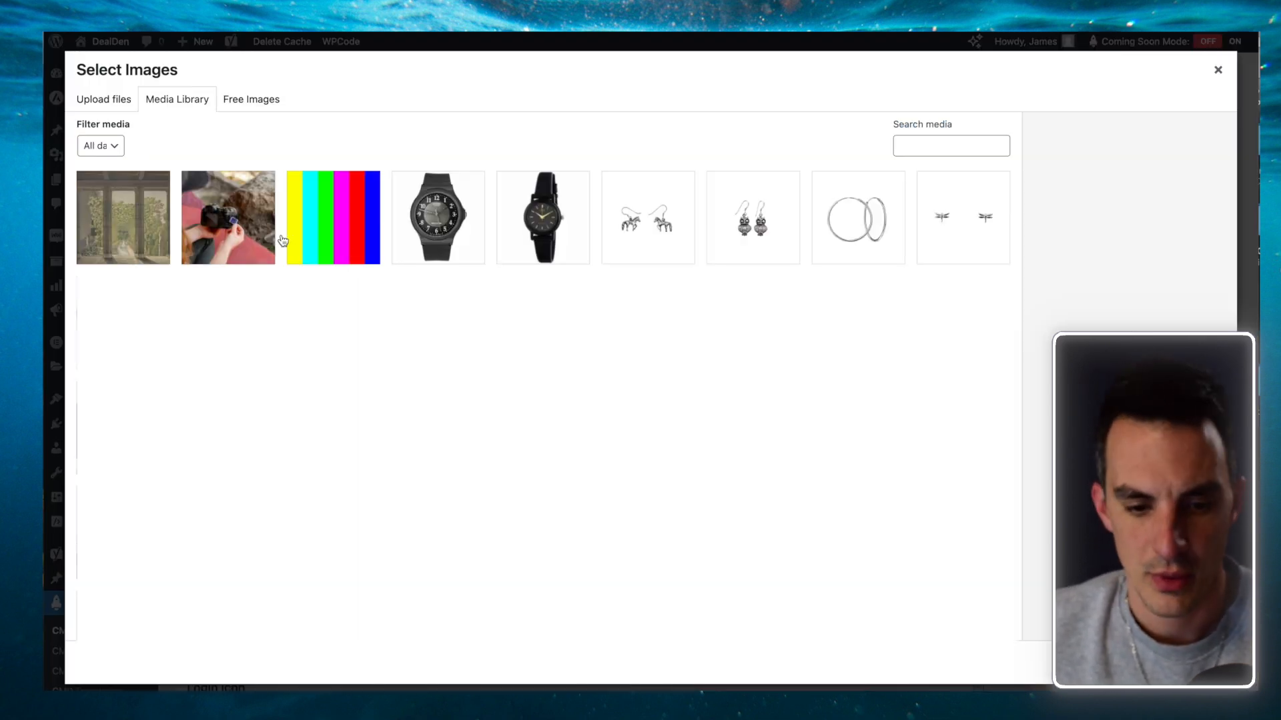
click(245, 238)
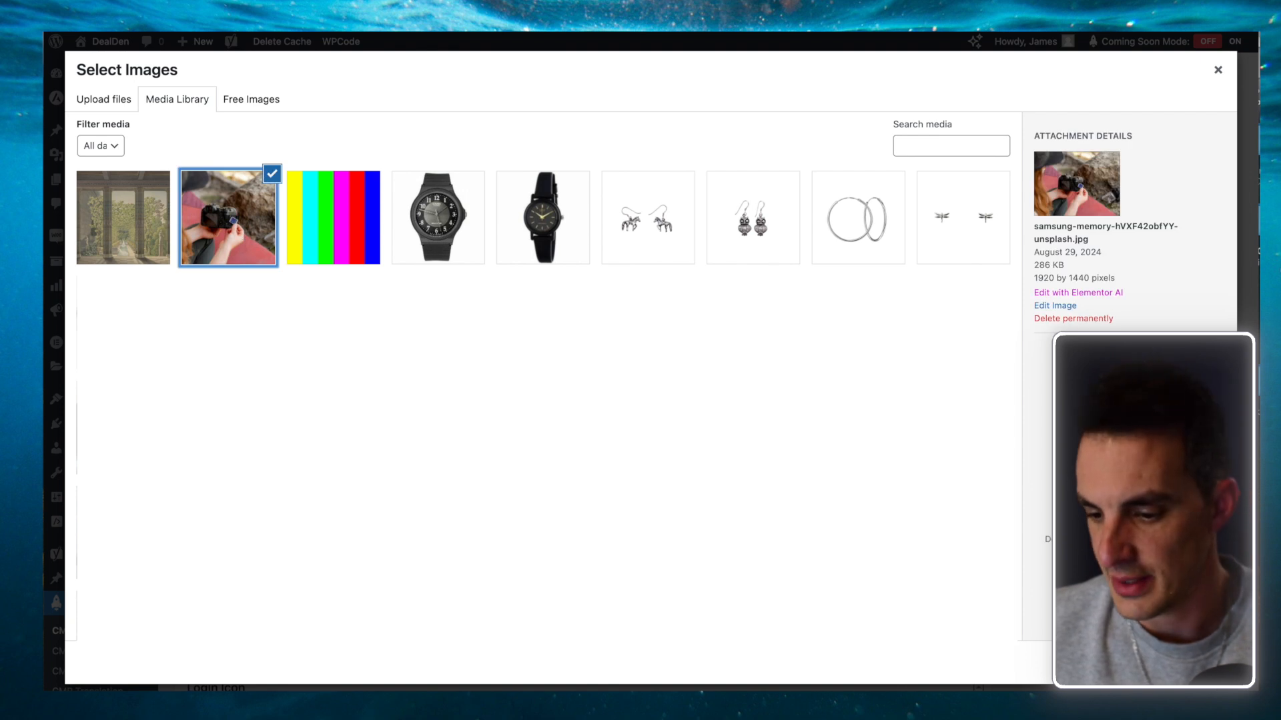
click(1191, 663)
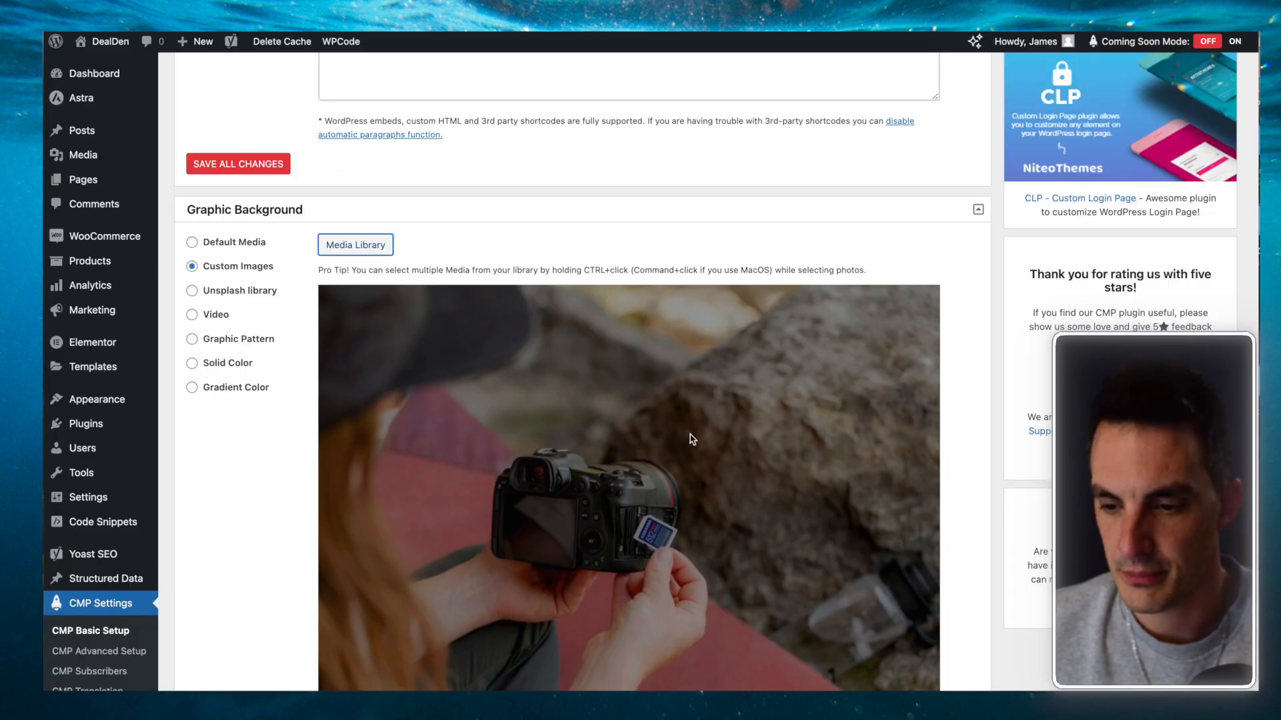
Step: Save the camera photo background and close the preview
scroll(690, 438, down, 2)
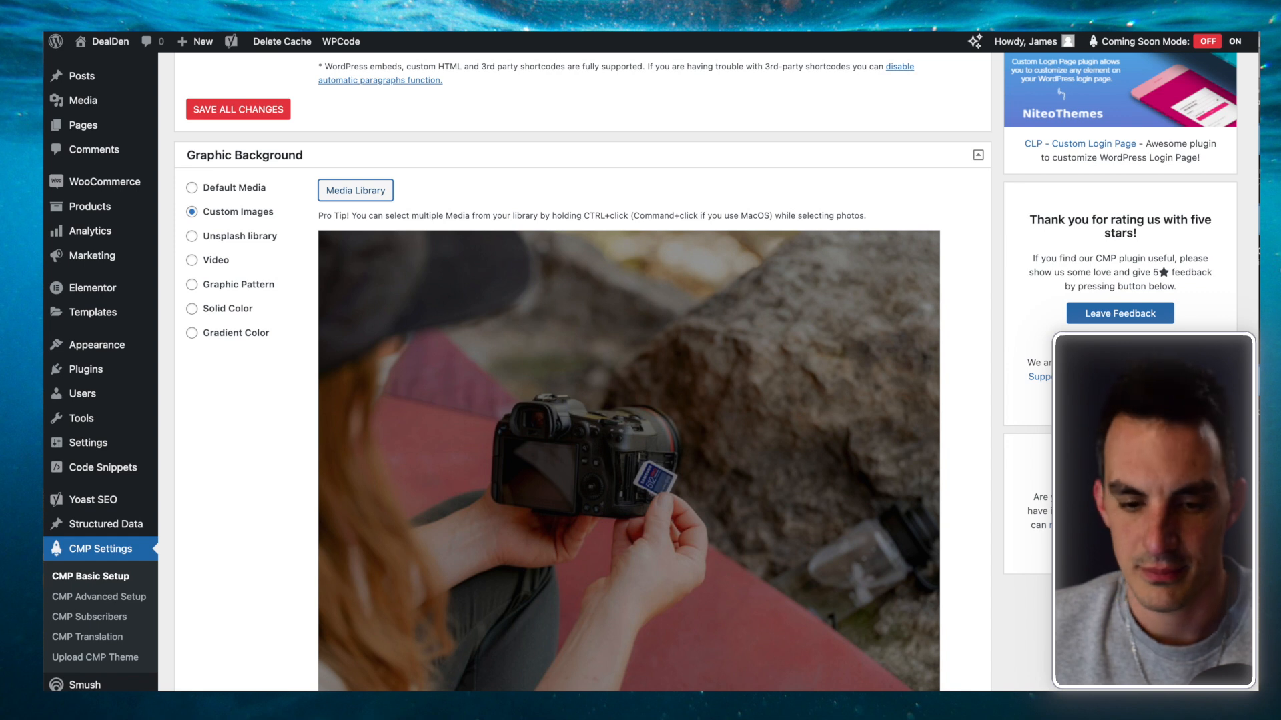
scroll(957, 409, down, 3)
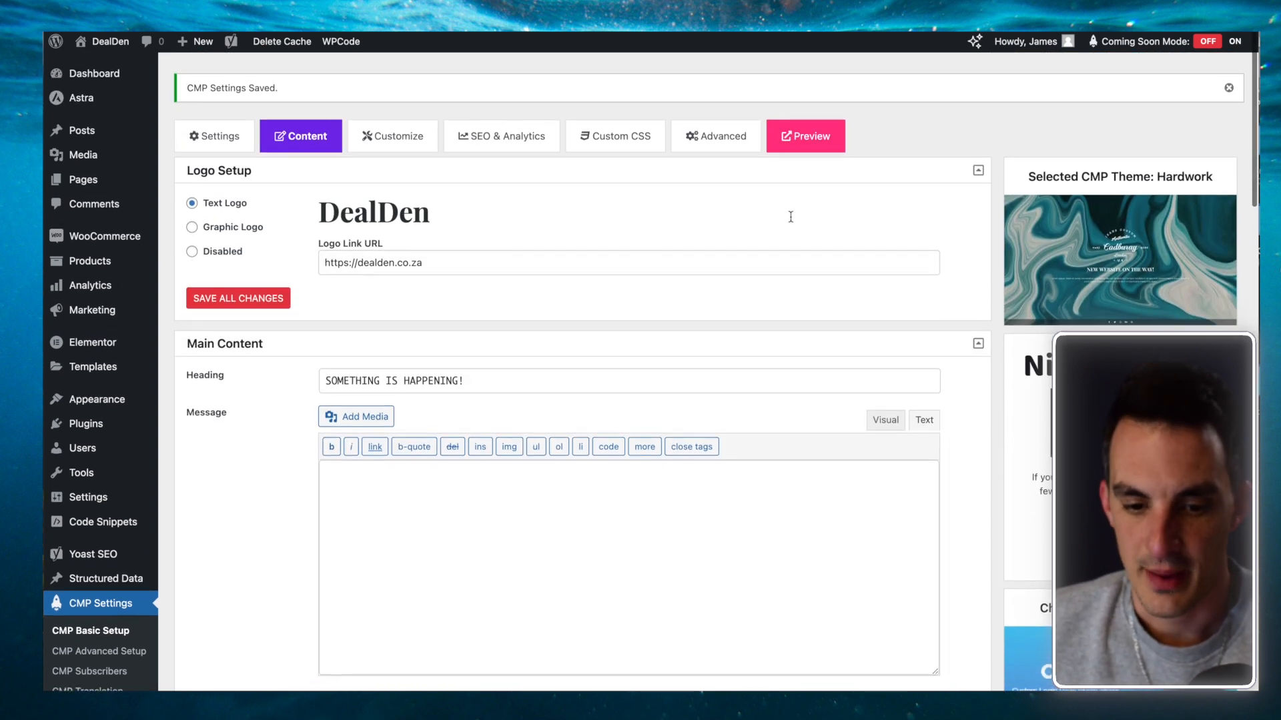
click(238, 298)
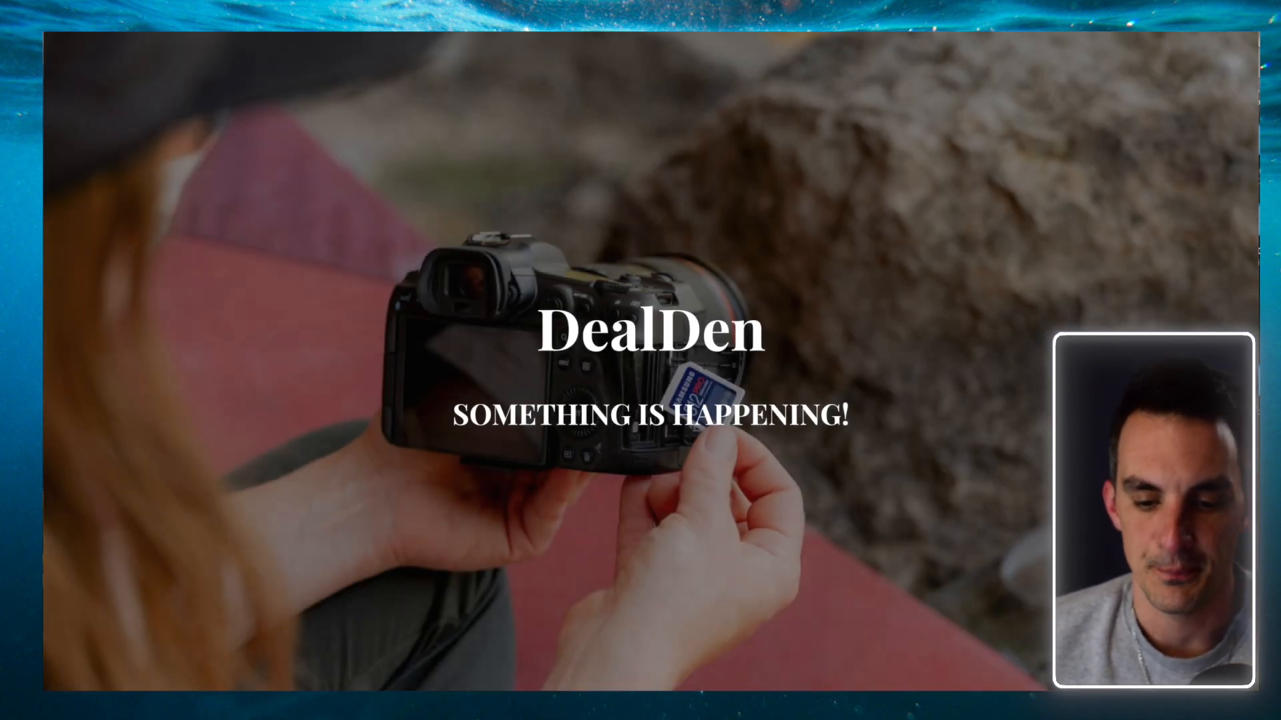
key(super+w)
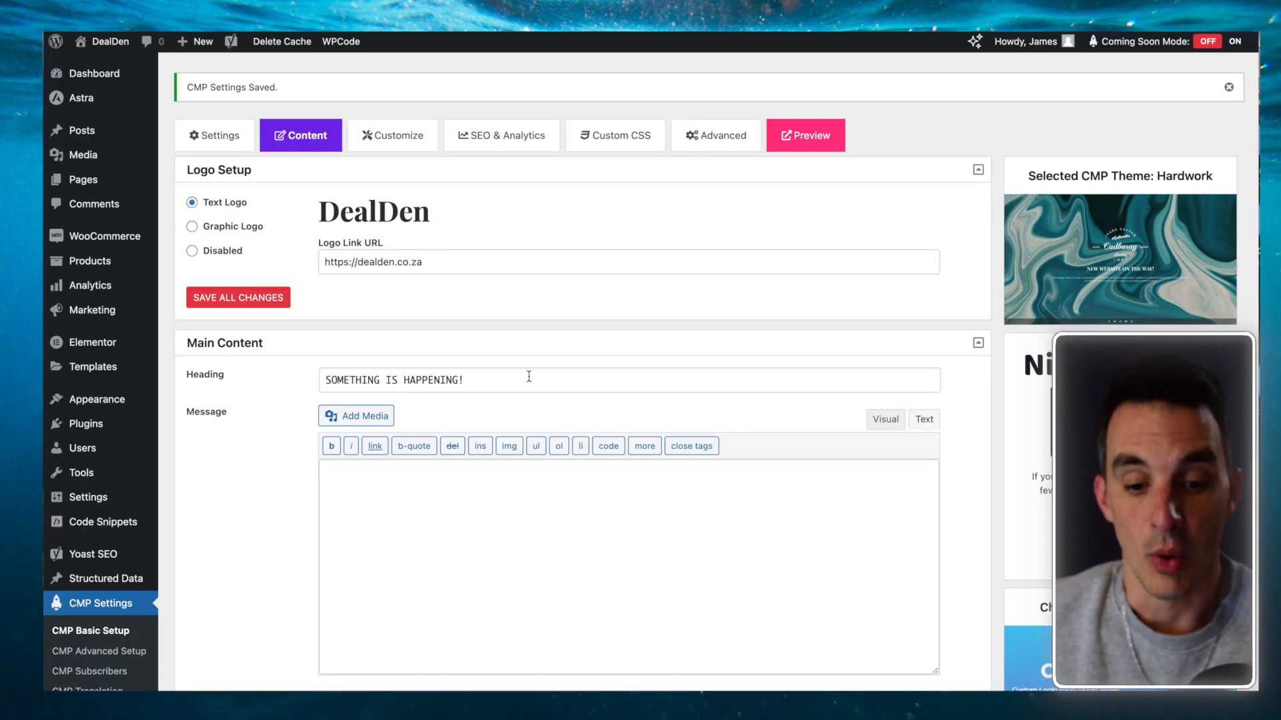
Step: Write a 'Contact me on' message with a phone number and save it
scroll(529, 377, down, 4)
scroll(529, 377, up, 1)
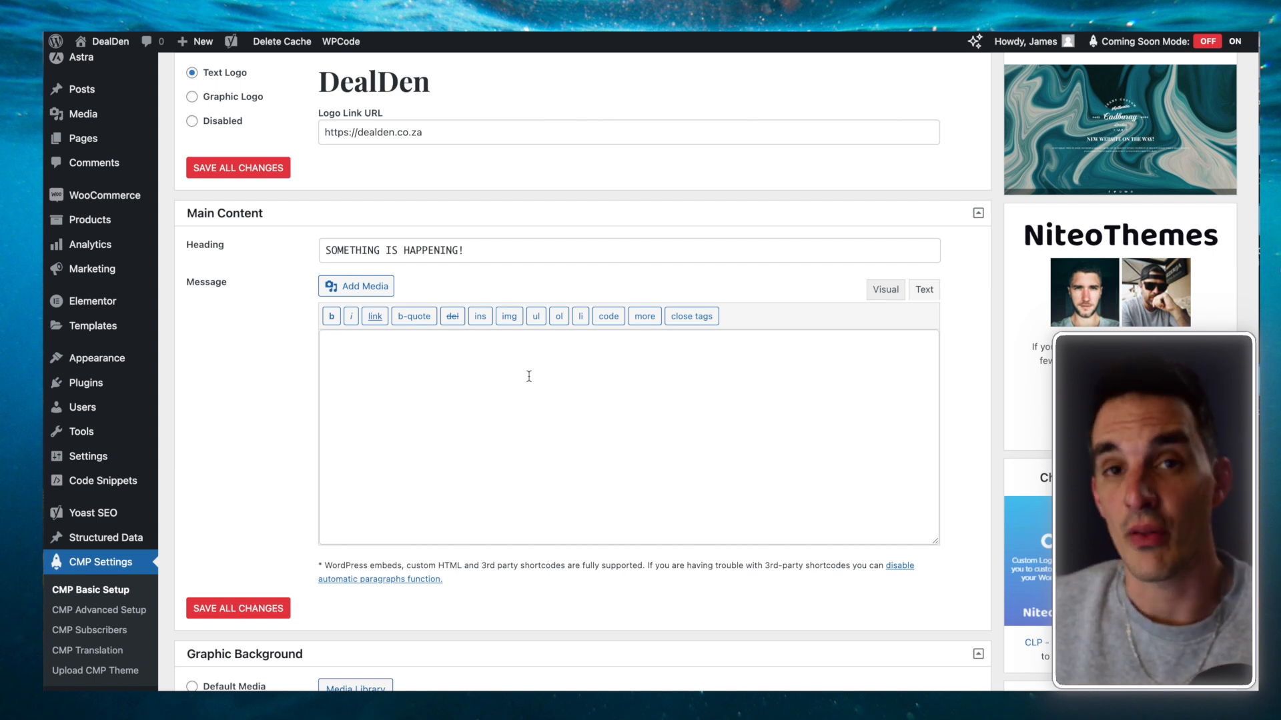
click(529, 377)
text(Contact me on )
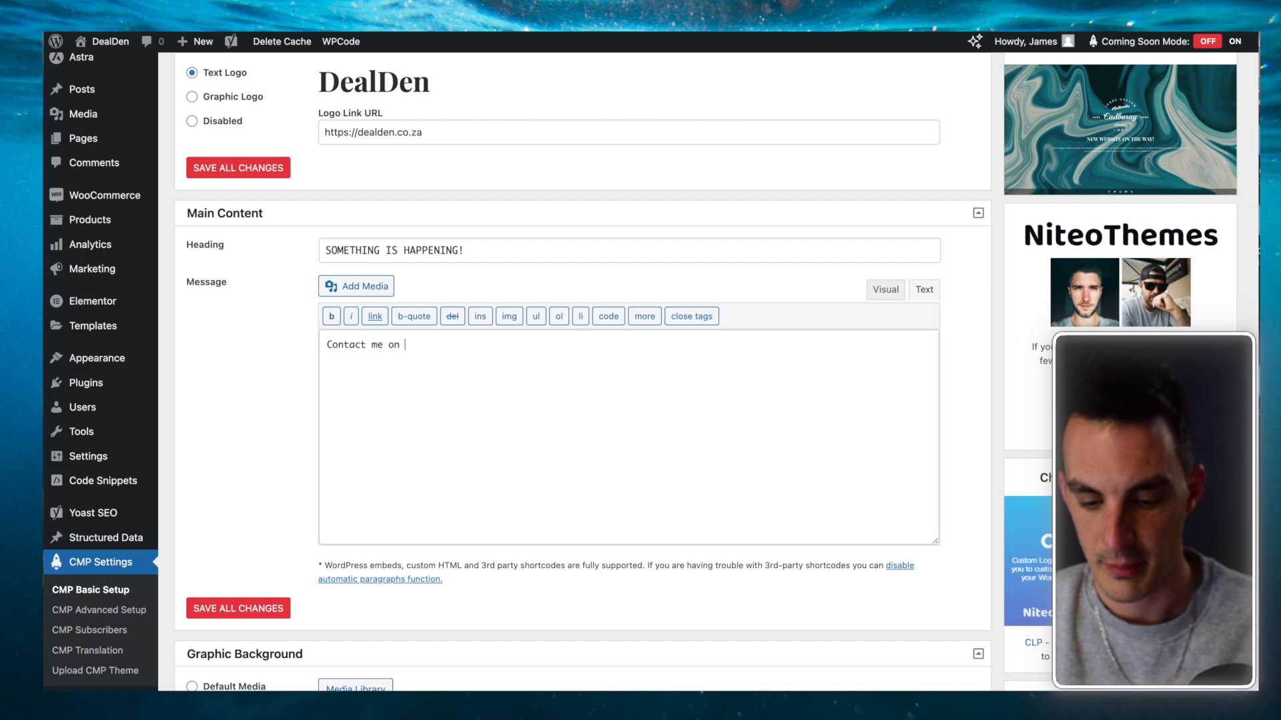
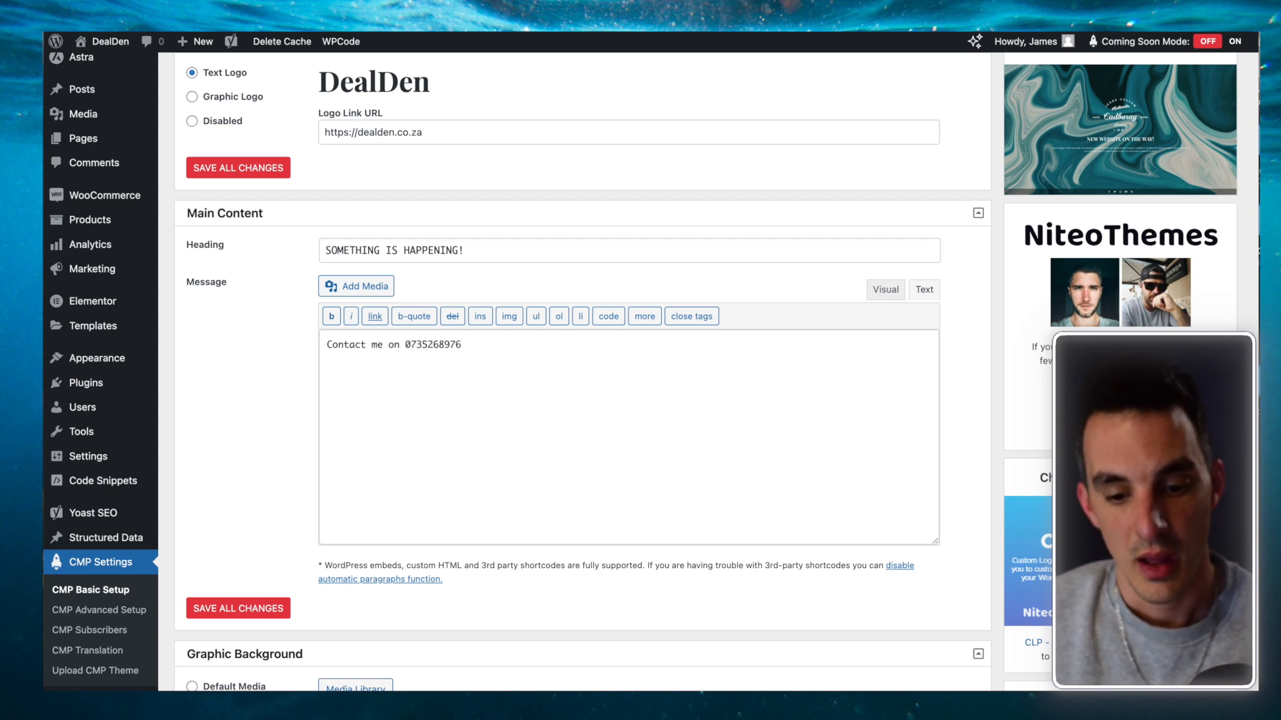
click(257, 611)
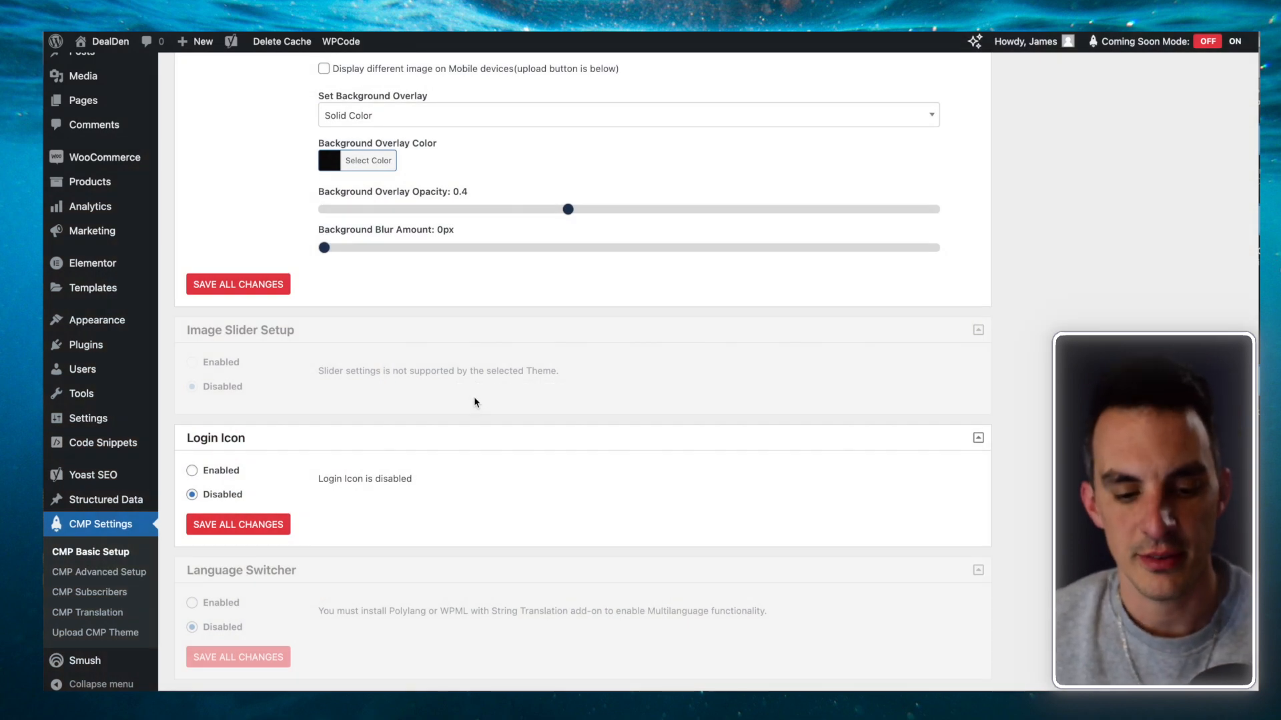
Step: Enable the Login Icon and reload the preview to show the lock icon
click(192, 471)
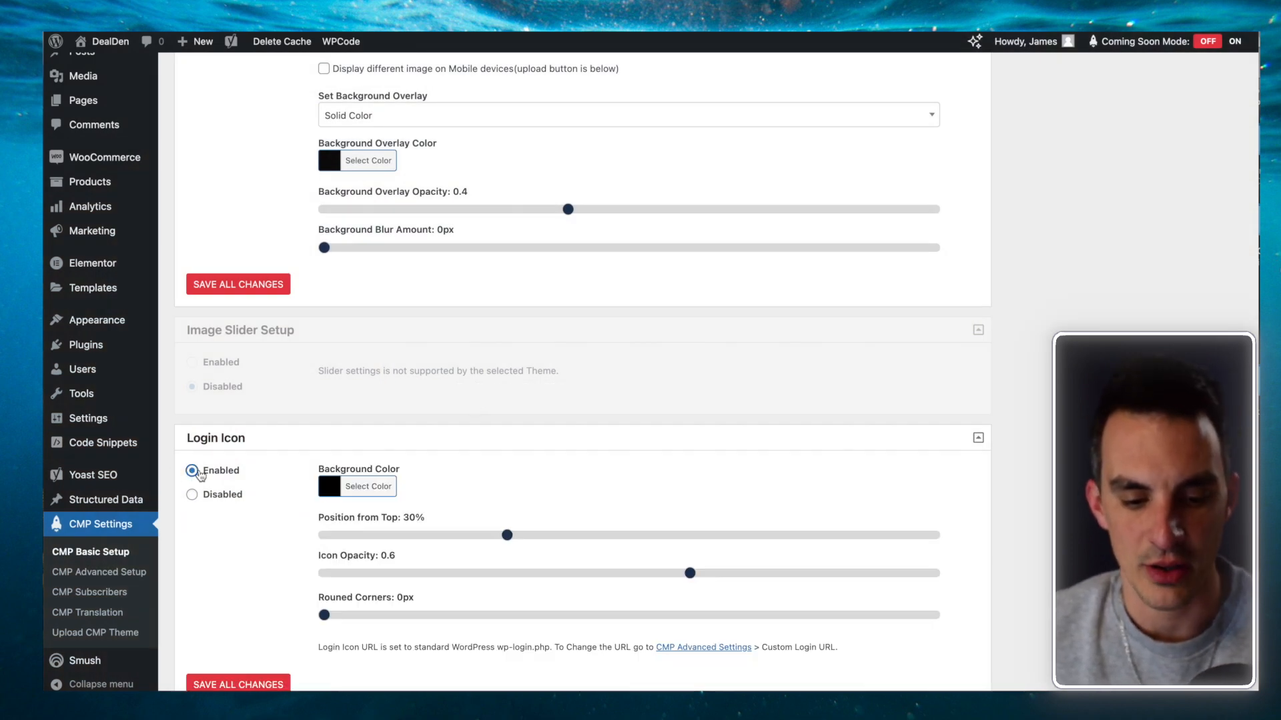
scroll(220, 494, down, 3)
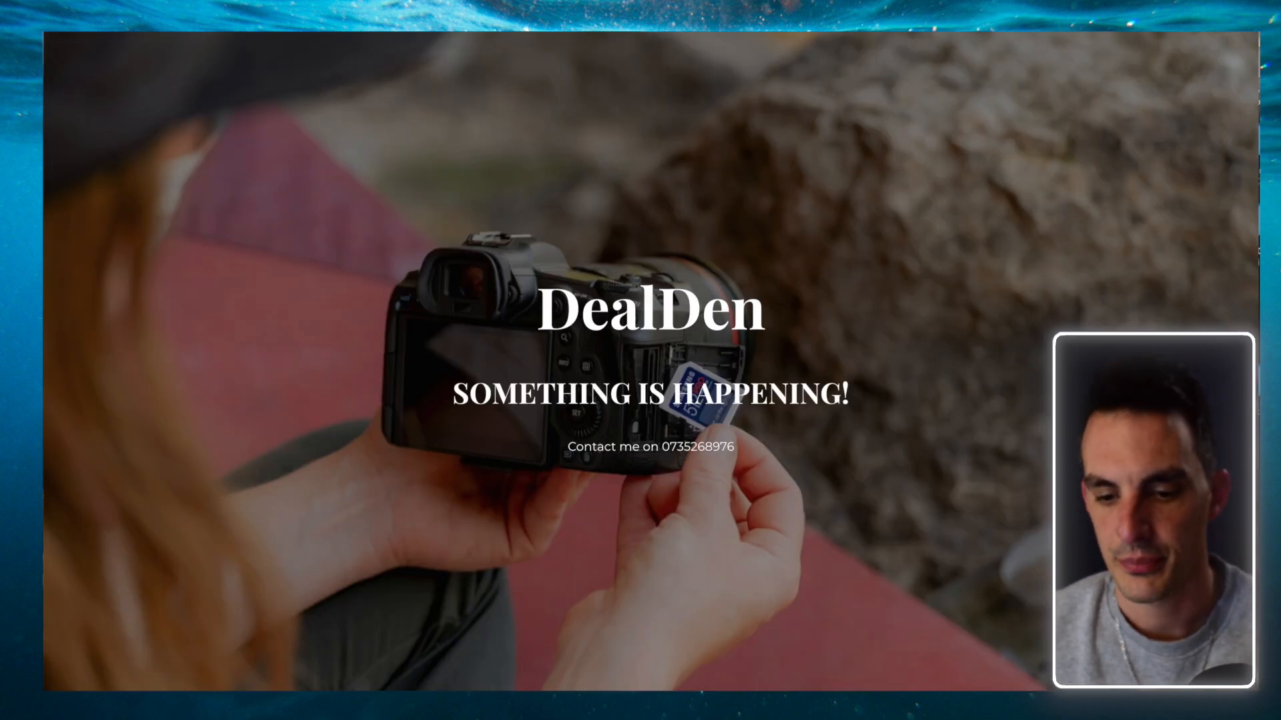
key(F5)
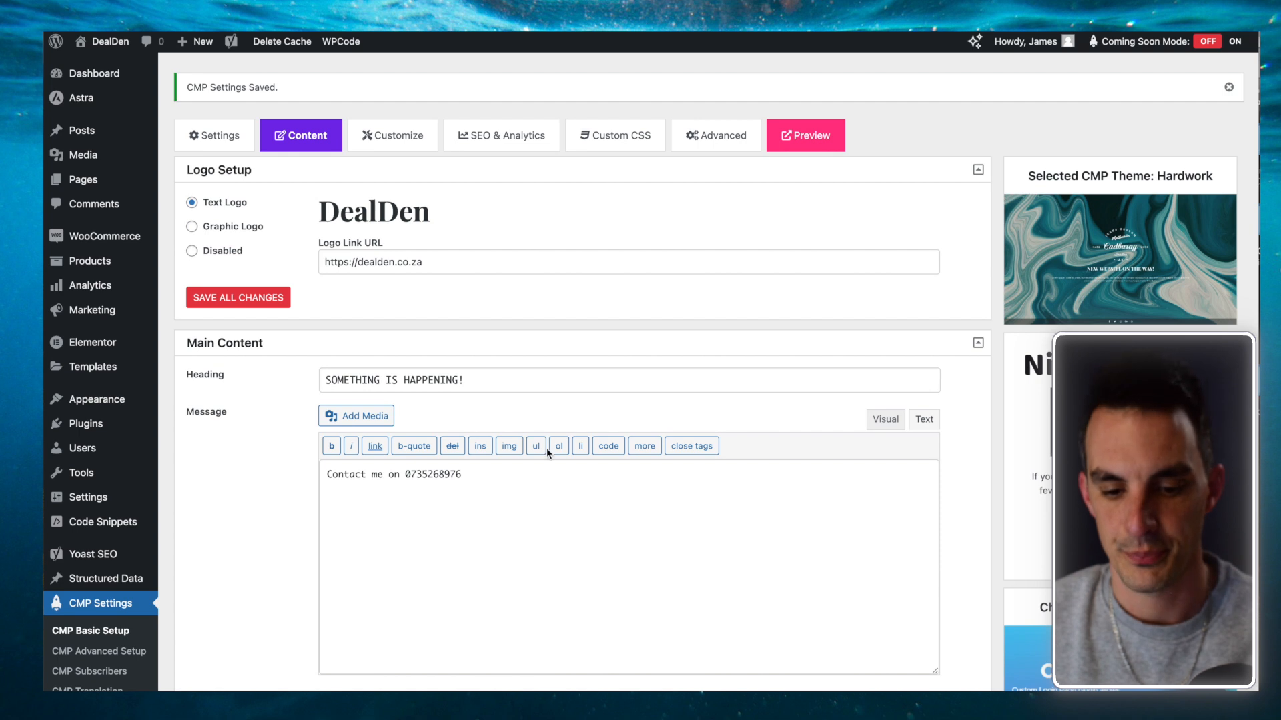
Step: Look through the Customize colour and font options, then return to the General Settings
scroll(547, 447, down, 10)
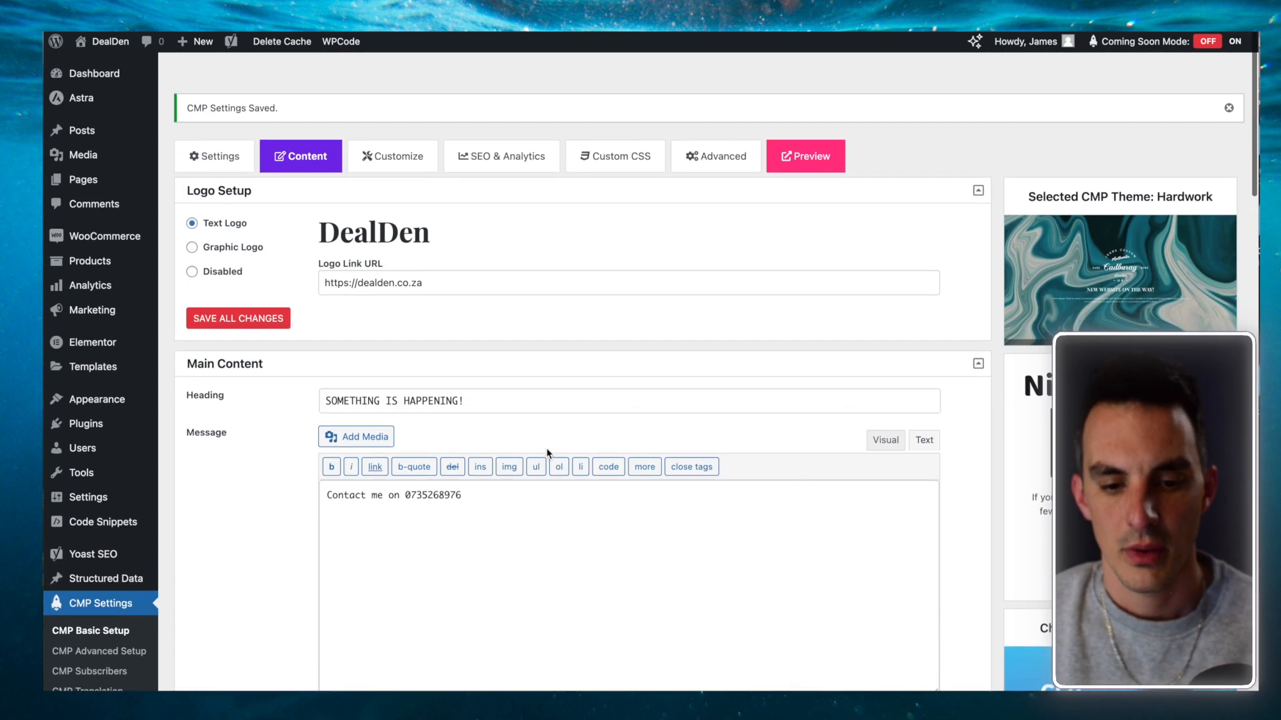
click(403, 140)
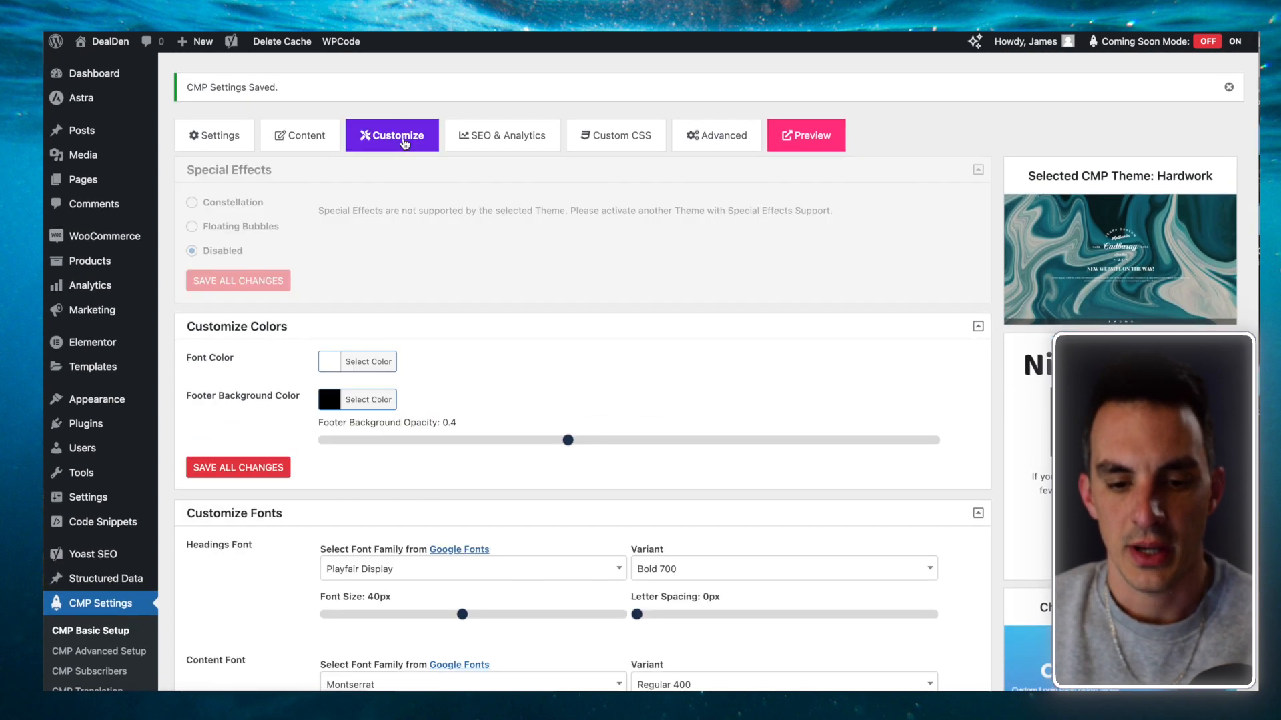
scroll(580, 337, down, 3)
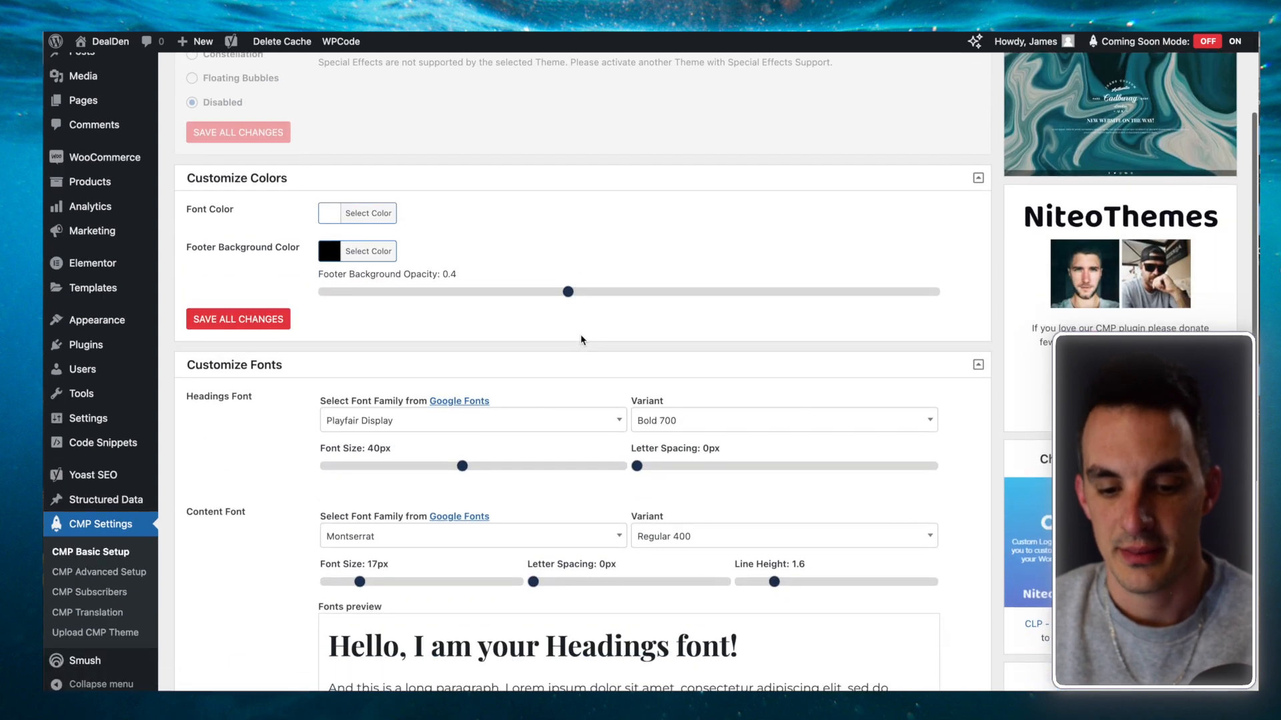
scroll(580, 339, down, 2)
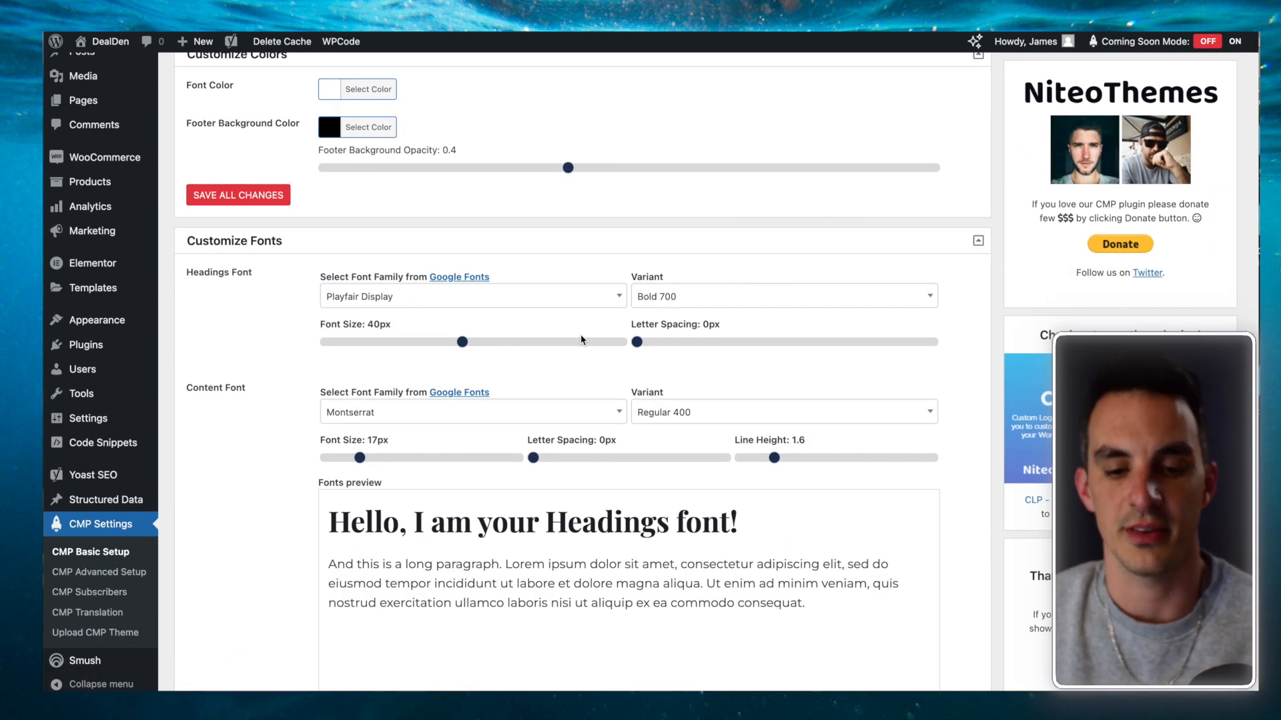
scroll(580, 334, up, 5)
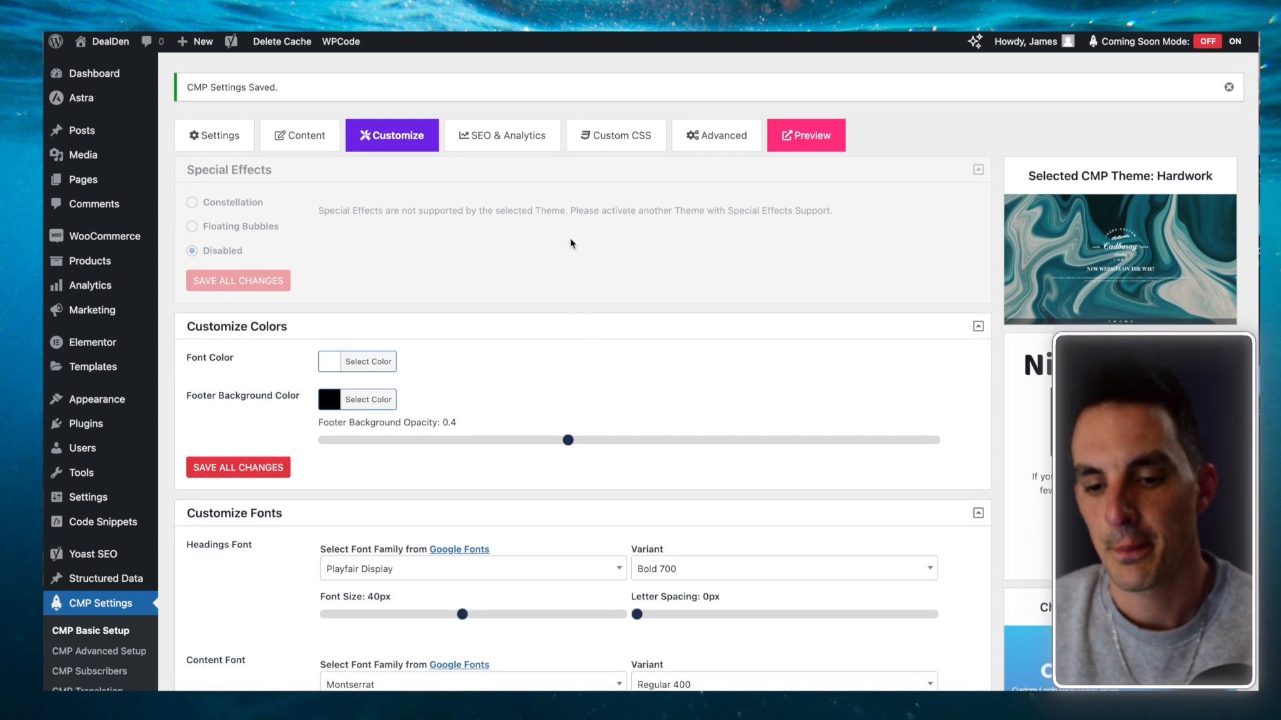
click(215, 135)
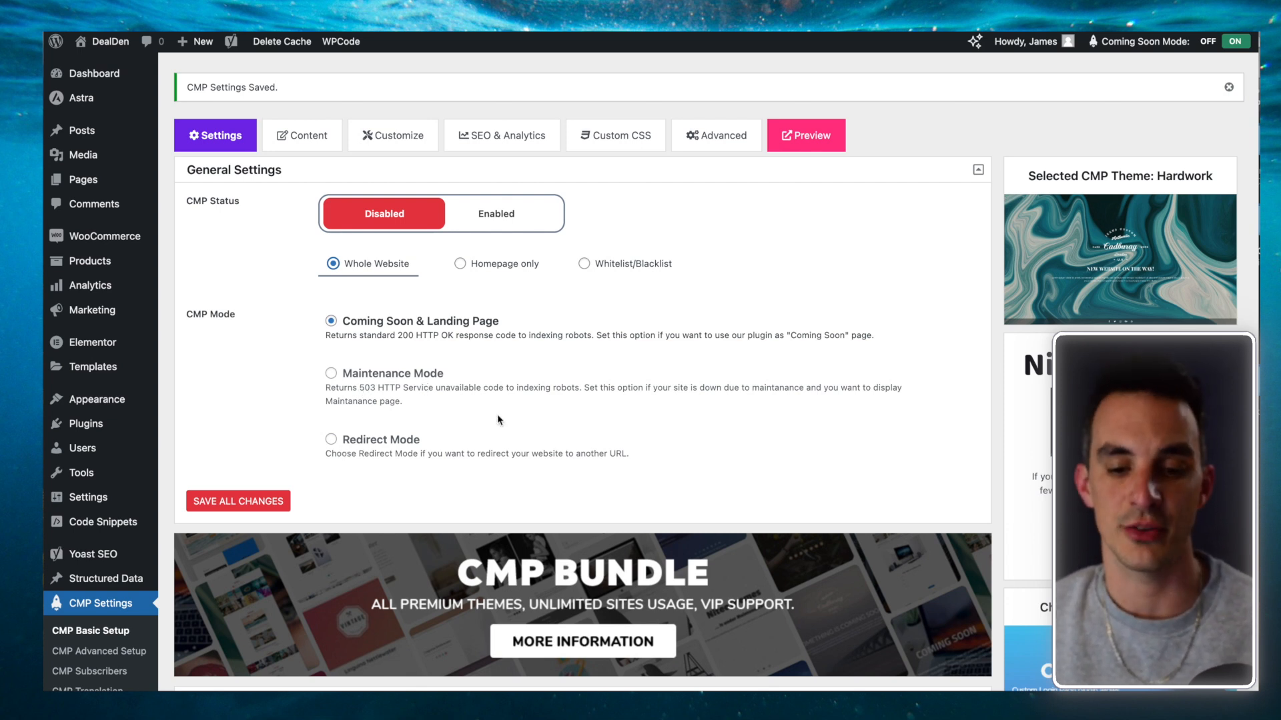
Step: Set CMP Status to Enabled and turn on the CMP Bypass URL under Advanced > Bypass
click(496, 213)
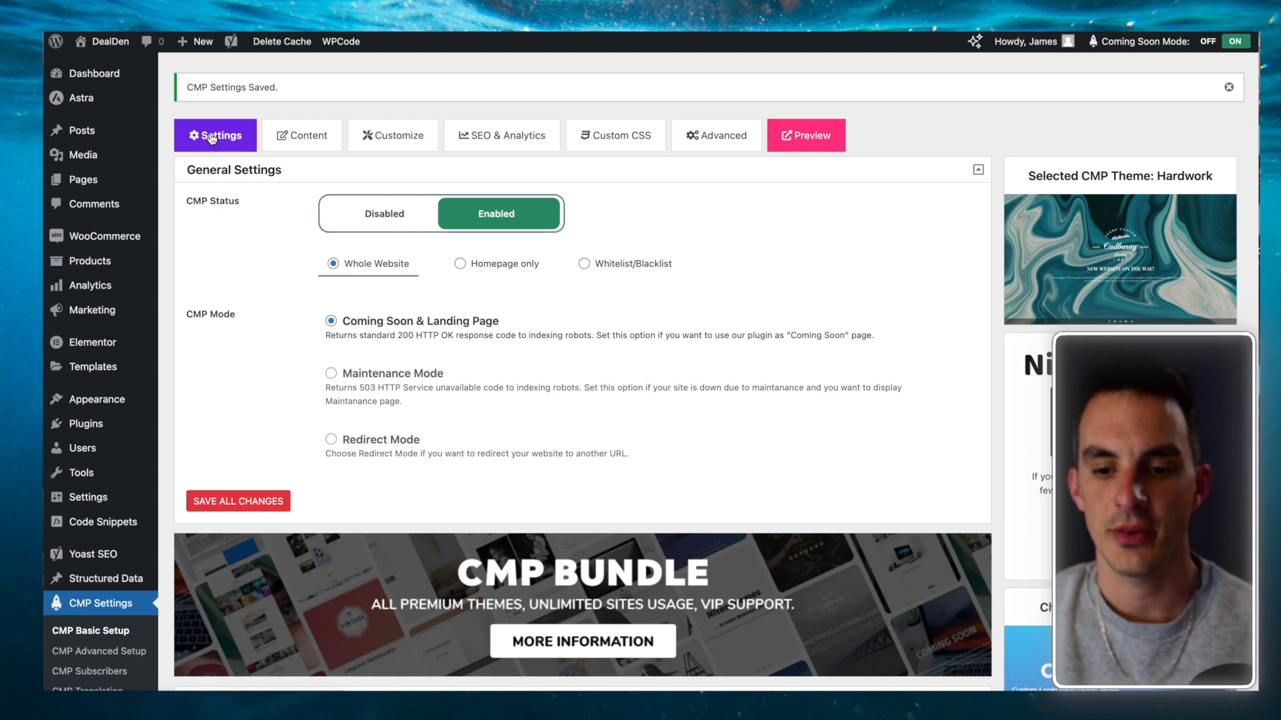
click(726, 137)
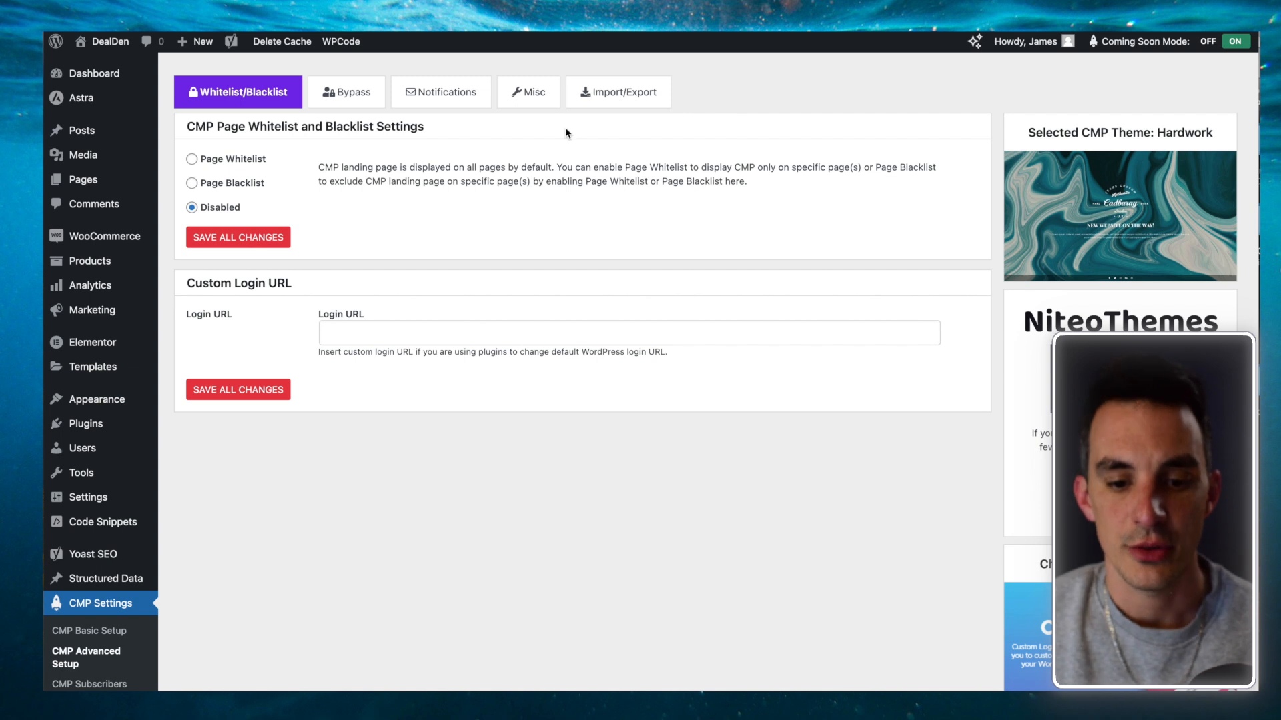
click(350, 99)
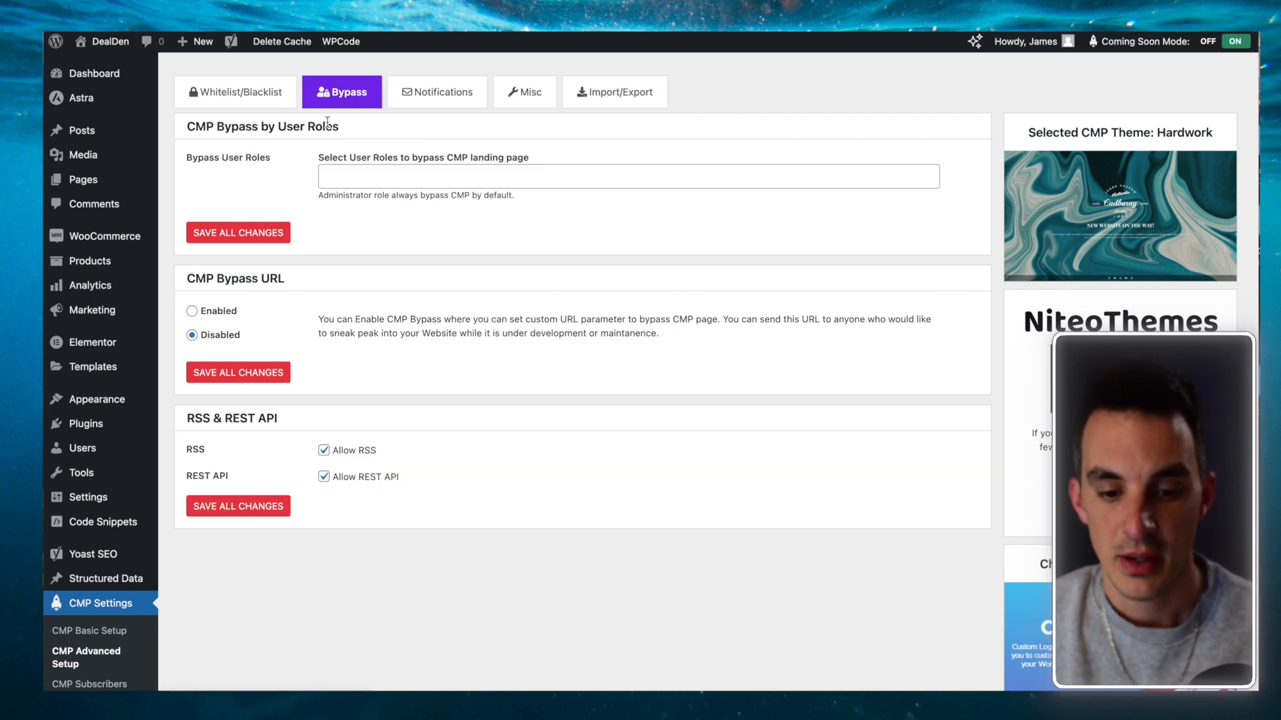
click(192, 312)
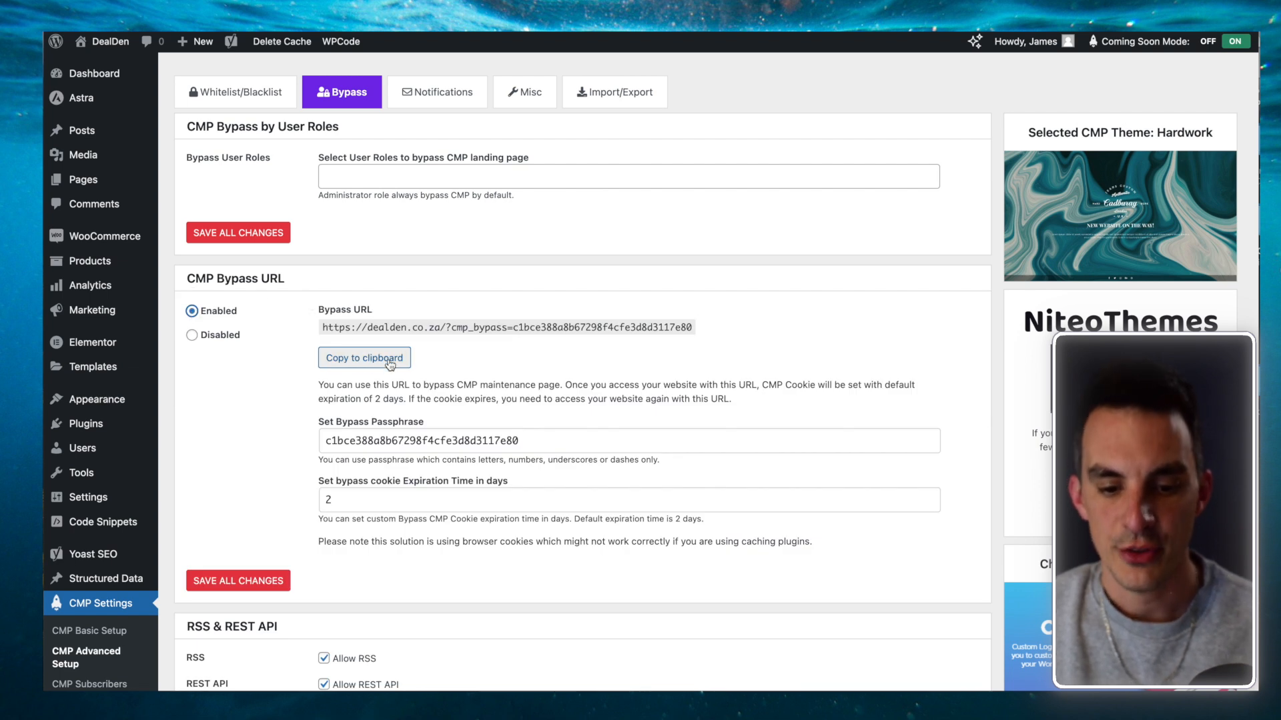
click(361, 366)
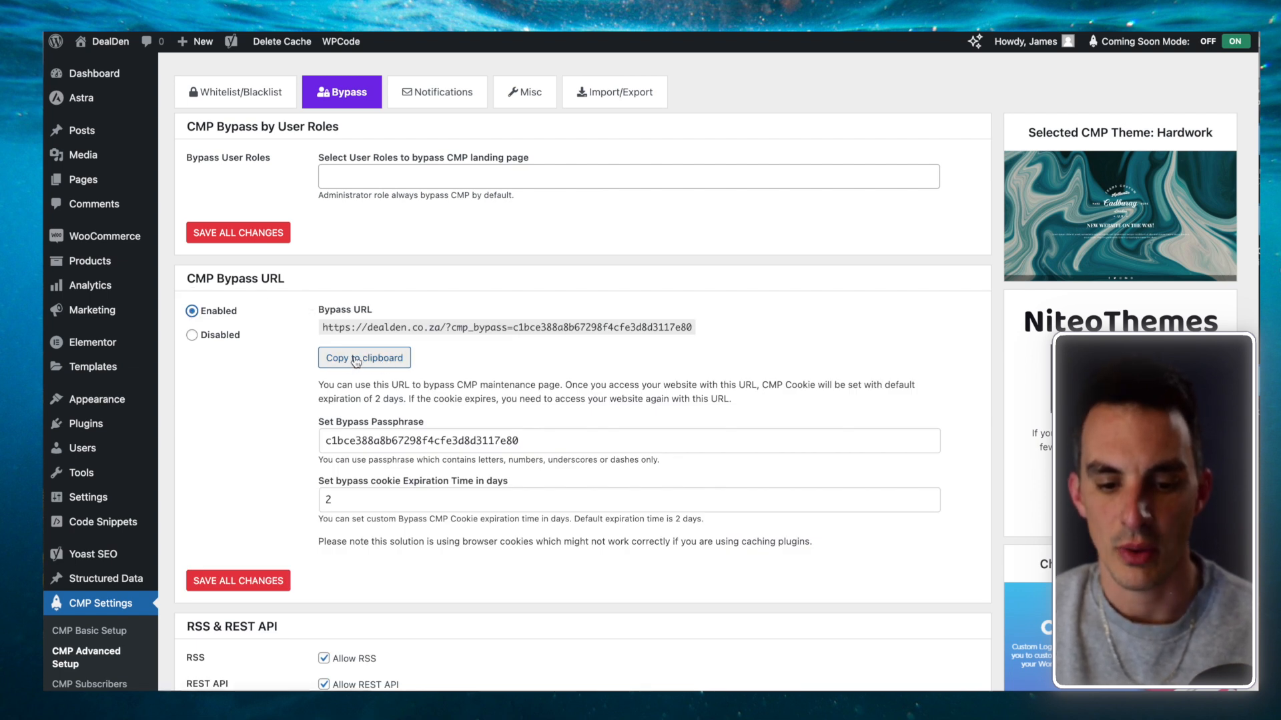
click(445, 441)
double_click(446, 441)
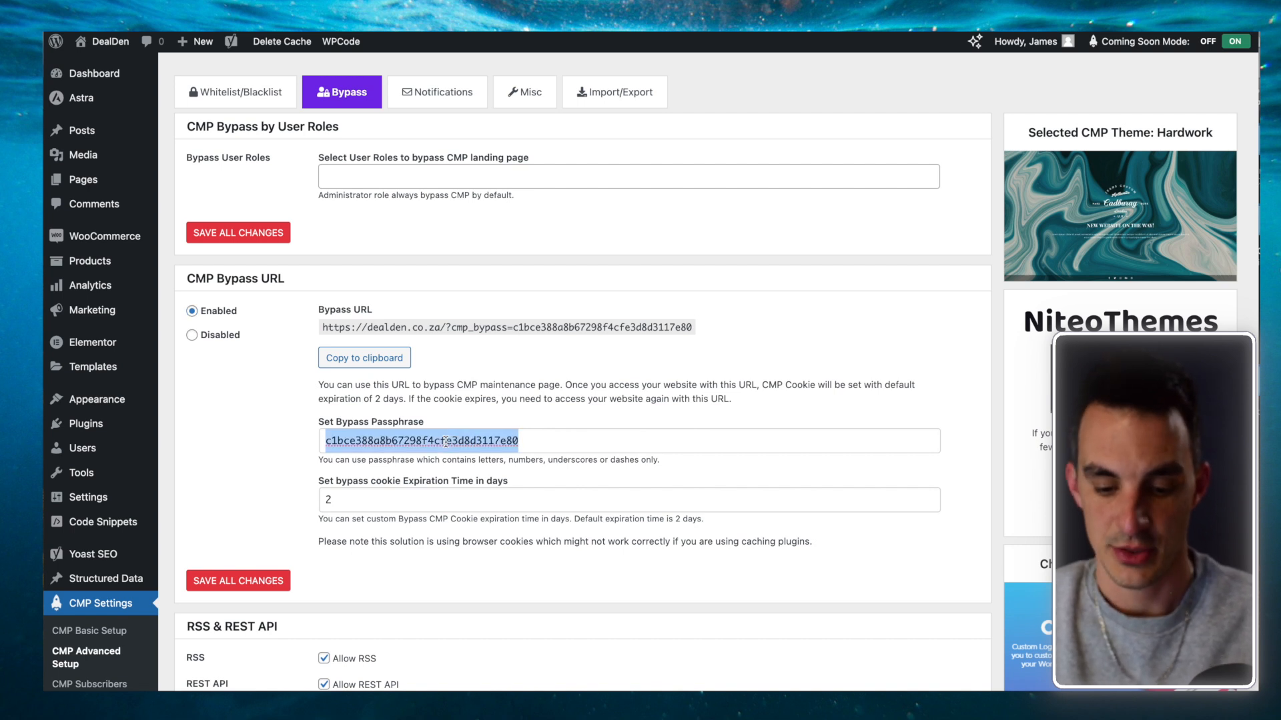
text(my)
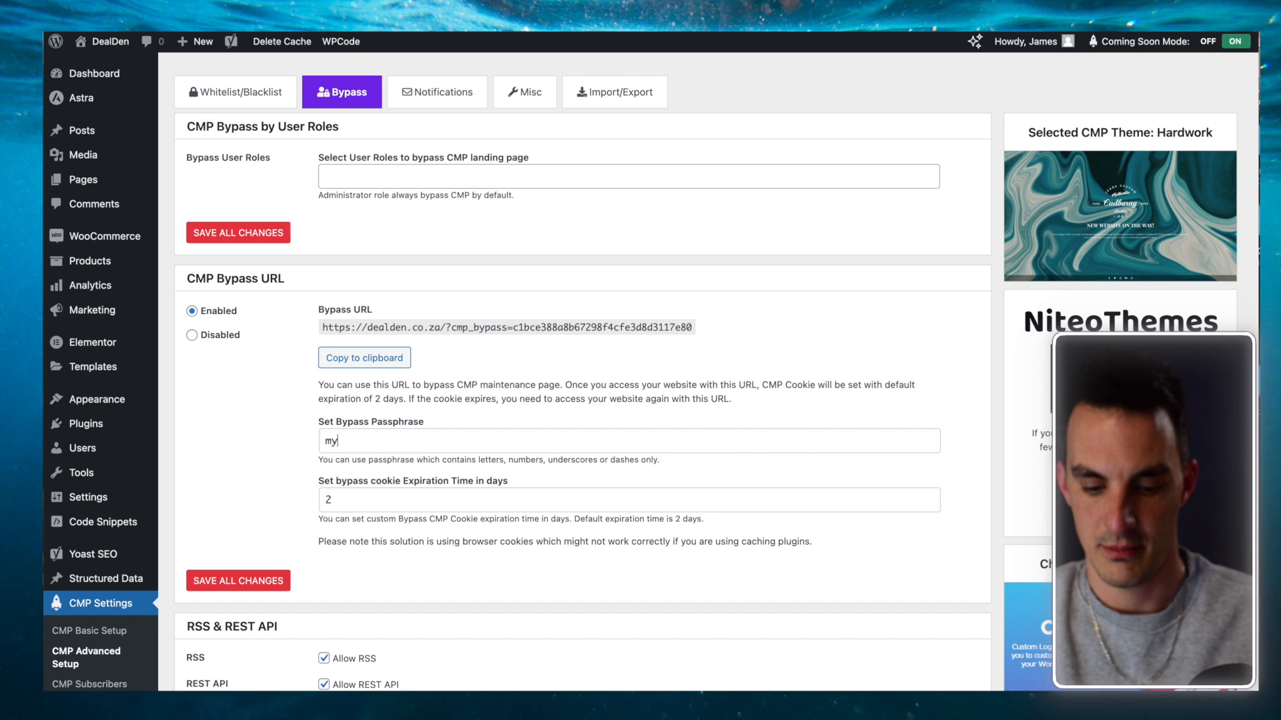
text(designer)
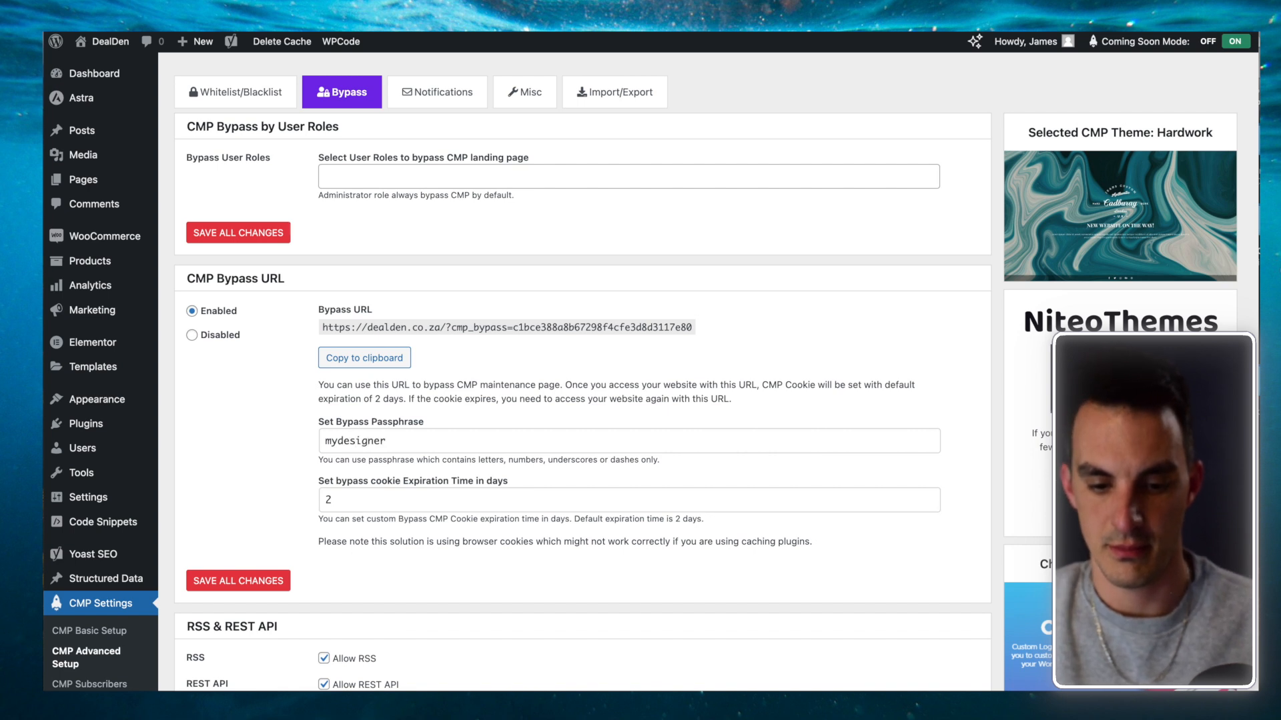
click(225, 589)
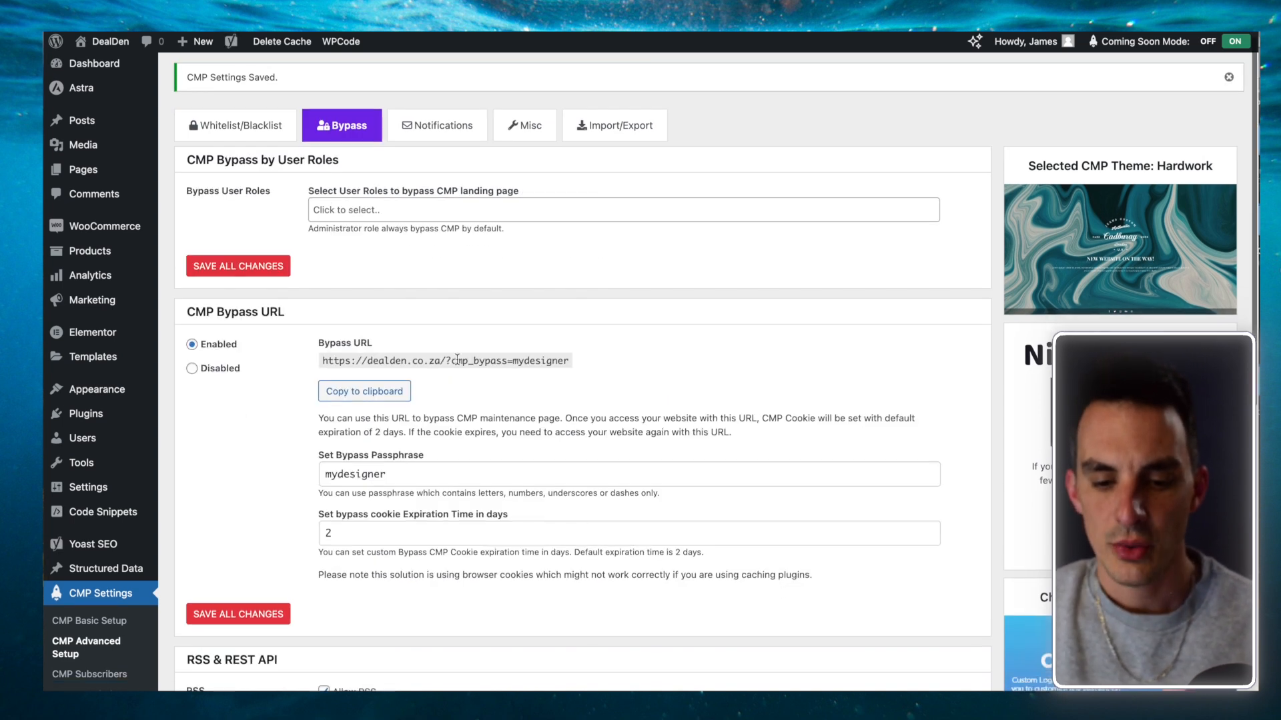
Step: Copy the custom bypass URL, then set CMP Bypass URL to Disabled and save
click(368, 395)
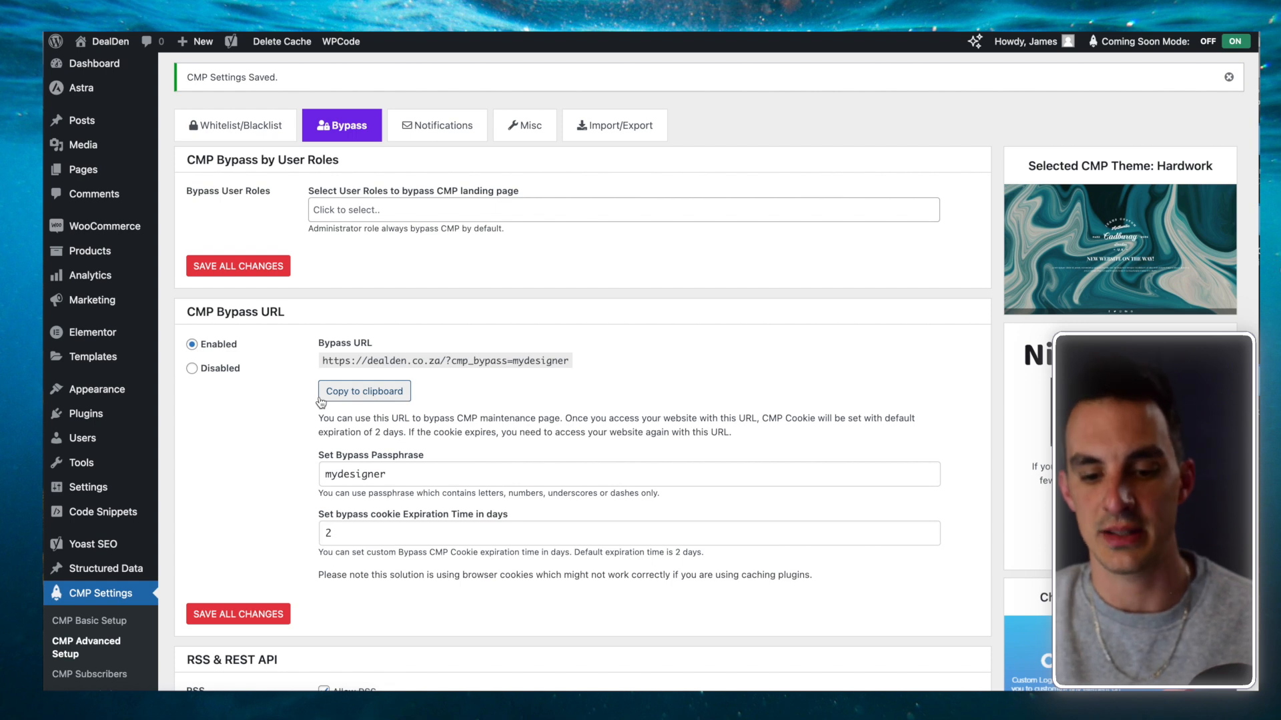
click(192, 369)
click(226, 405)
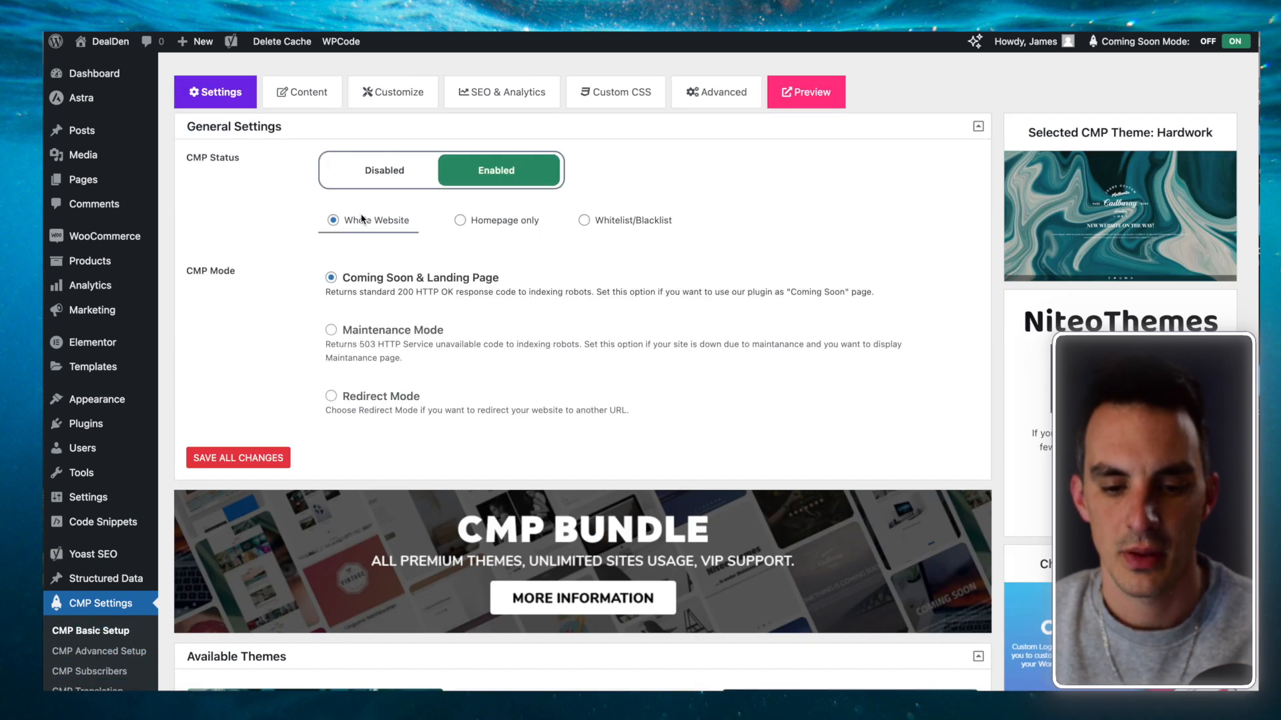
Step: Set CMP Status back to Disabled and save all changes
click(402, 170)
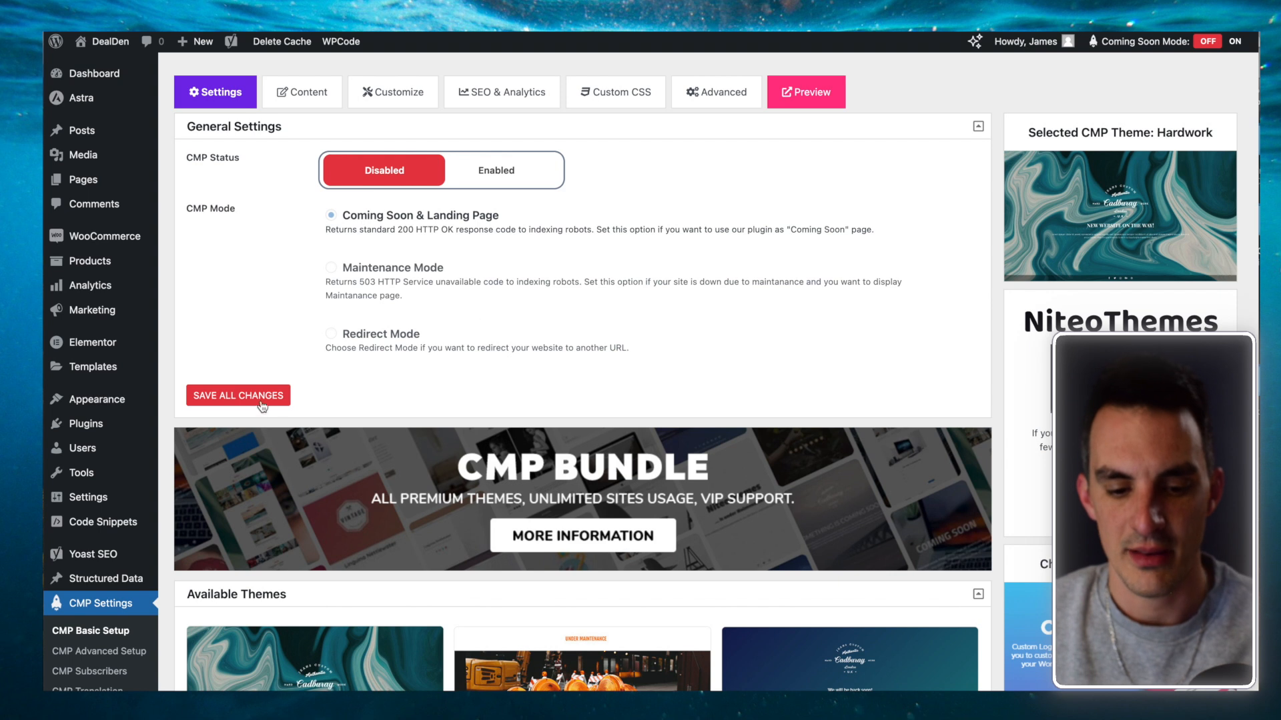
click(237, 398)
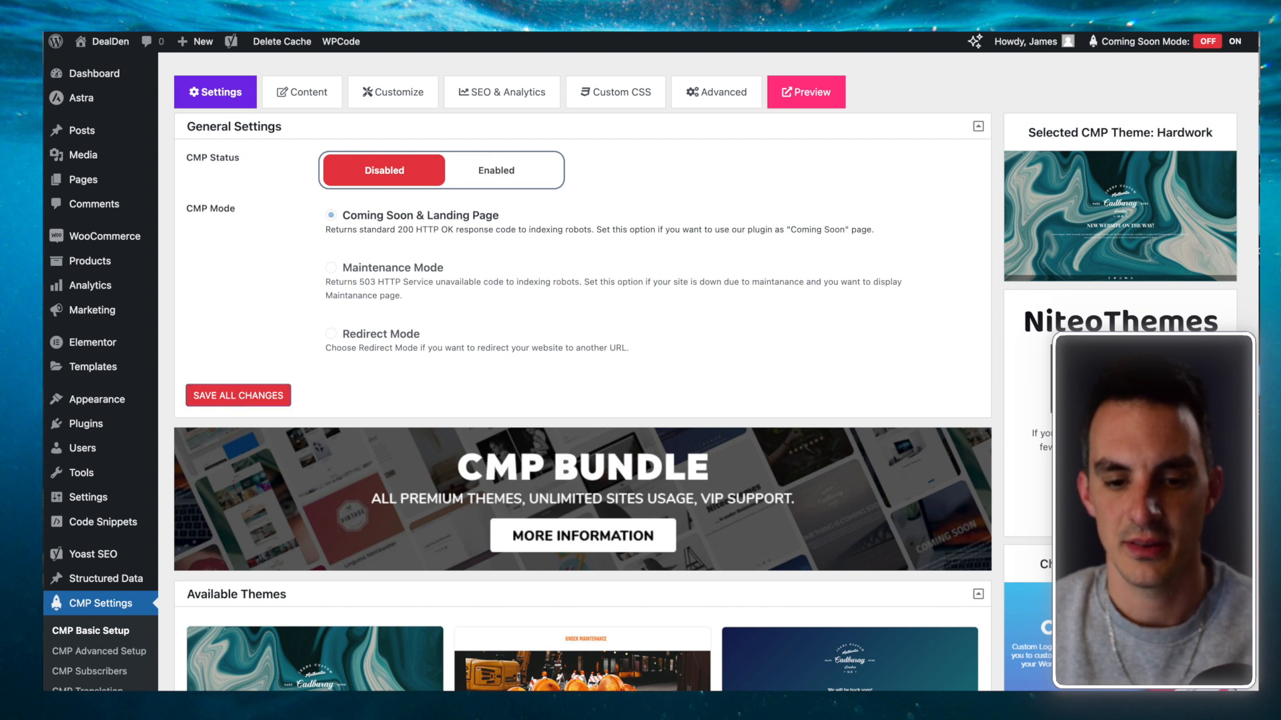